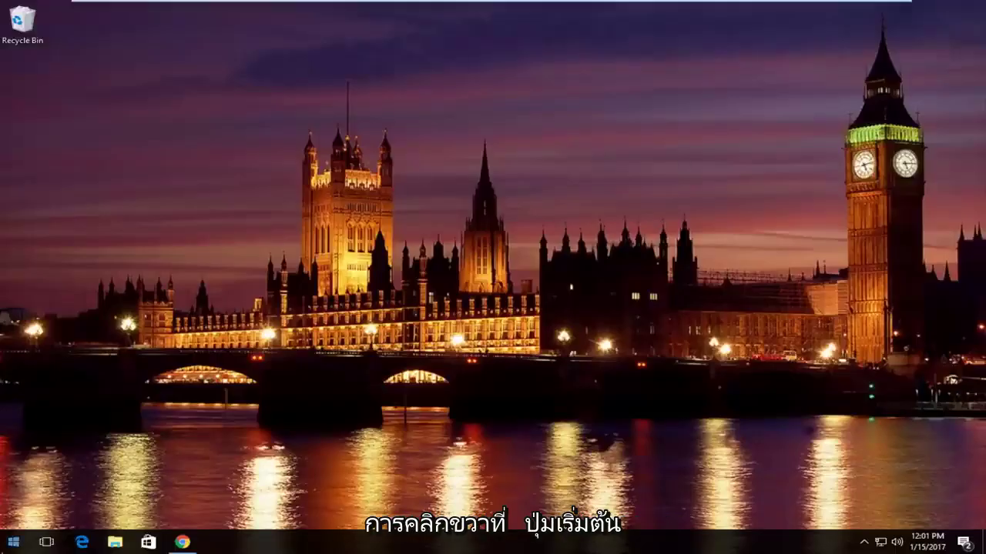
# Step: Open Command Prompt with administrator rights and release the current IP configuration with ipconfig /release
pyautogui.rightClick(16, 542)
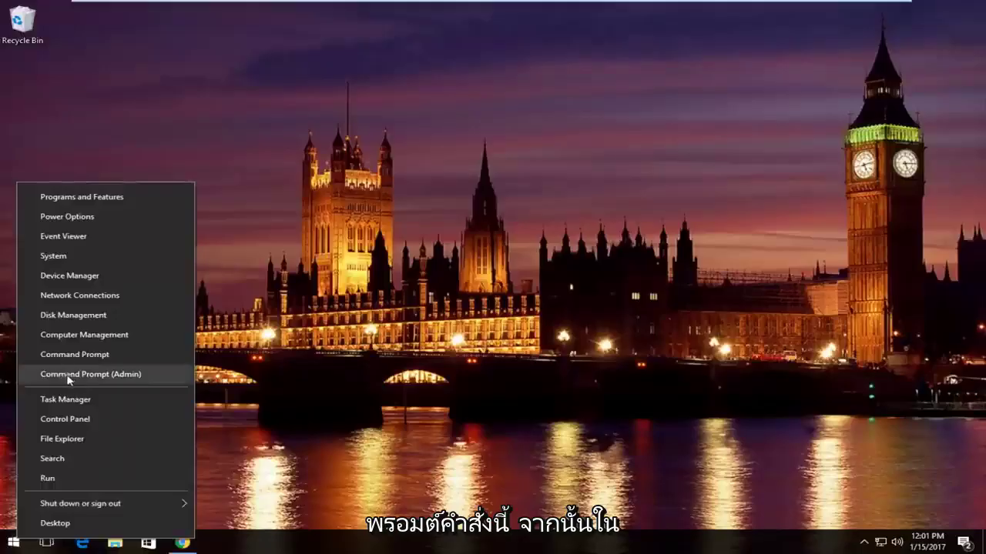
pyautogui.click(116, 378)
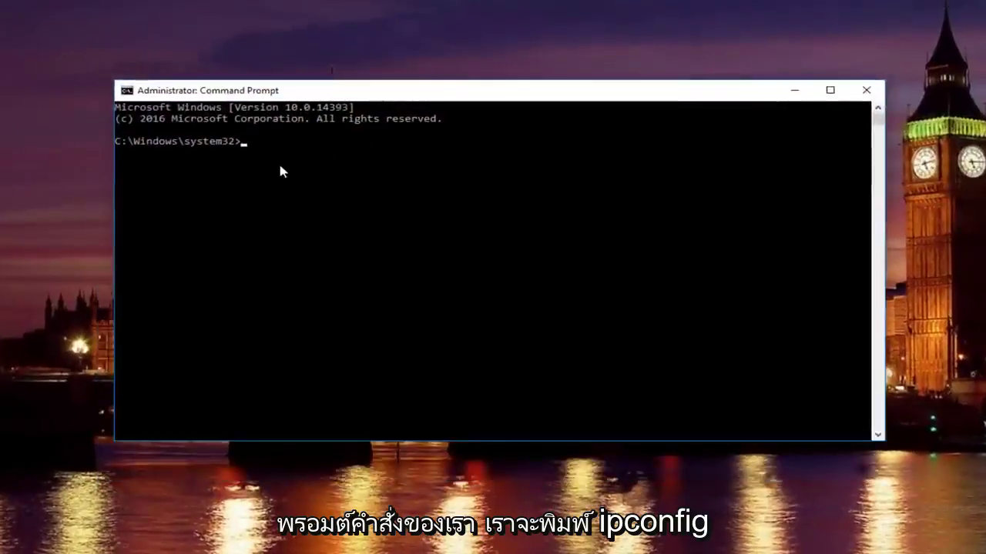
pyautogui.write('ipconfig ')
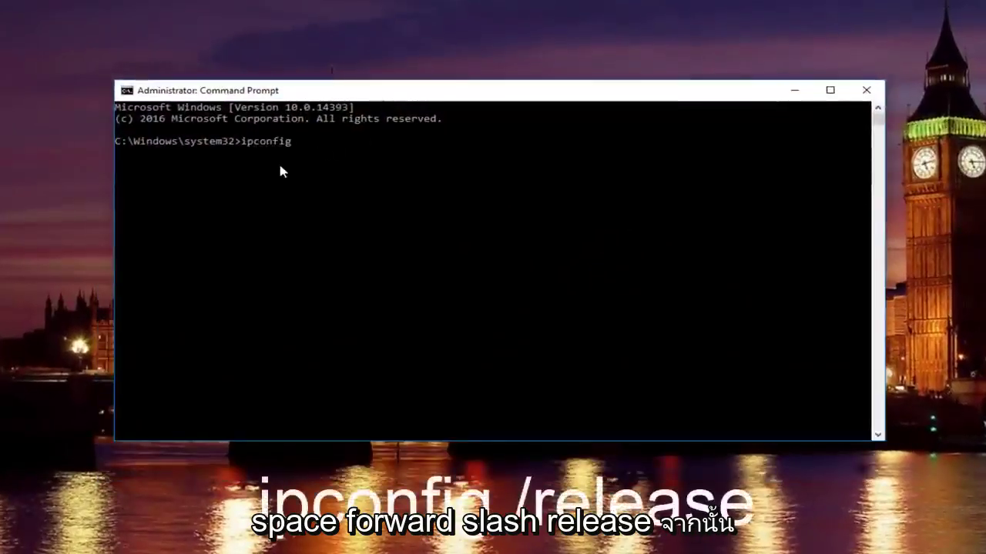
pyautogui.write('/release')
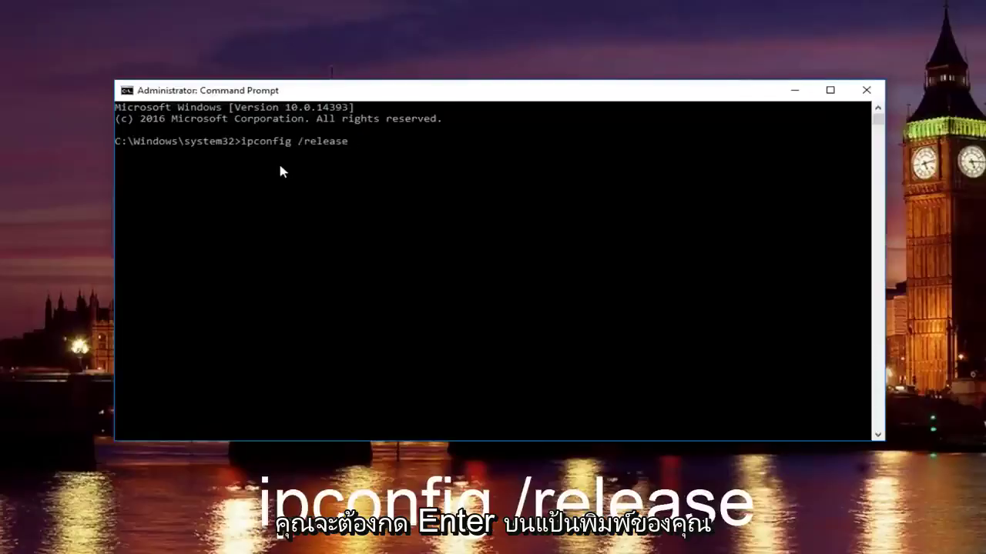
pyautogui.press('Return')
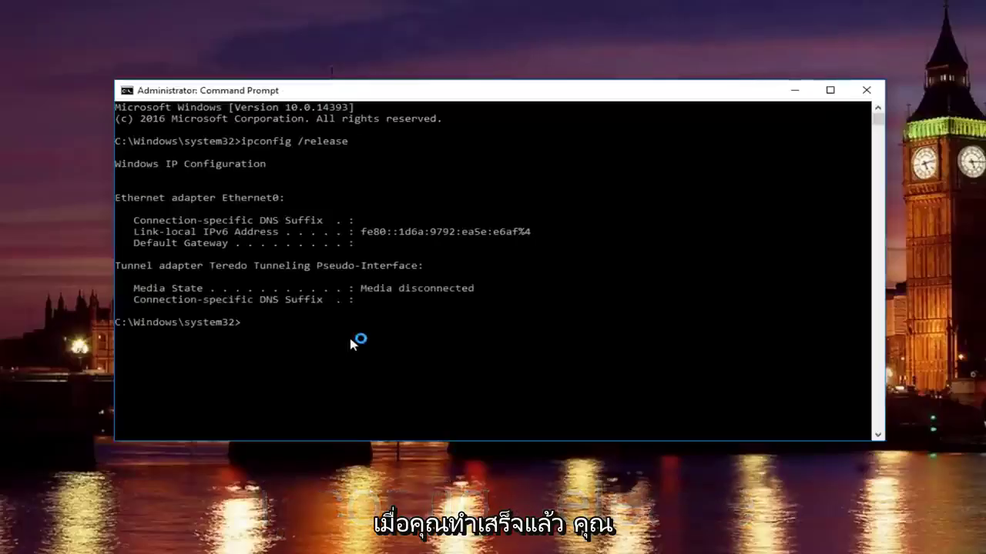
# Step: Run ipconfig /all to list the full network configuration of every adapter
pyautogui.write('ipconfig /')
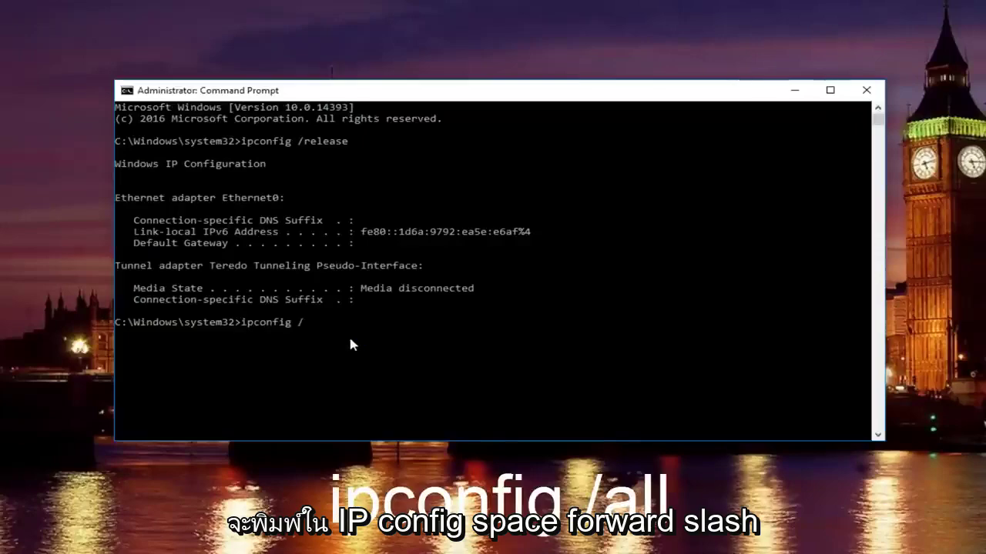
pyautogui.write('all')
pyautogui.press('Return')
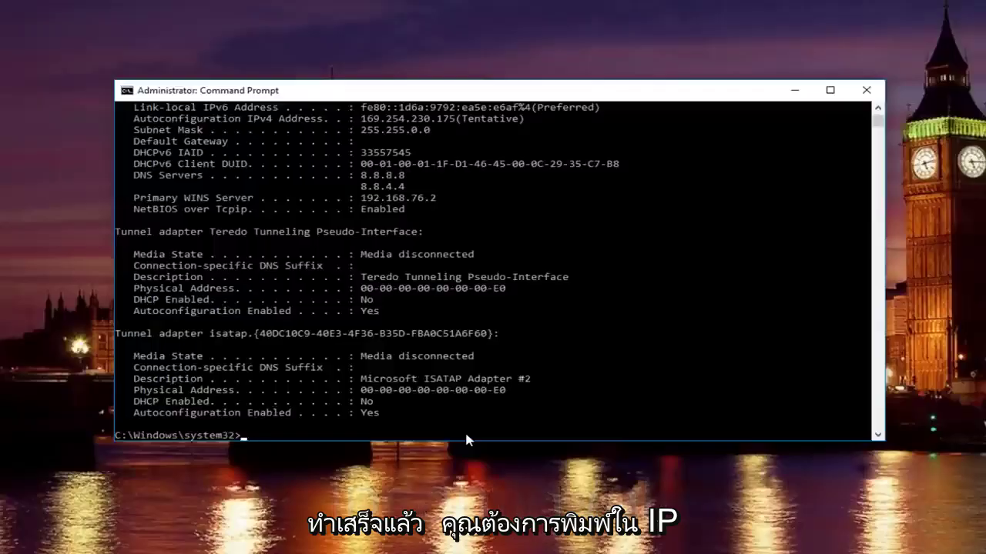
# Step: Flush the DNS resolver cache by running ipconfig /flushdns
pyautogui.write('ipconfig')
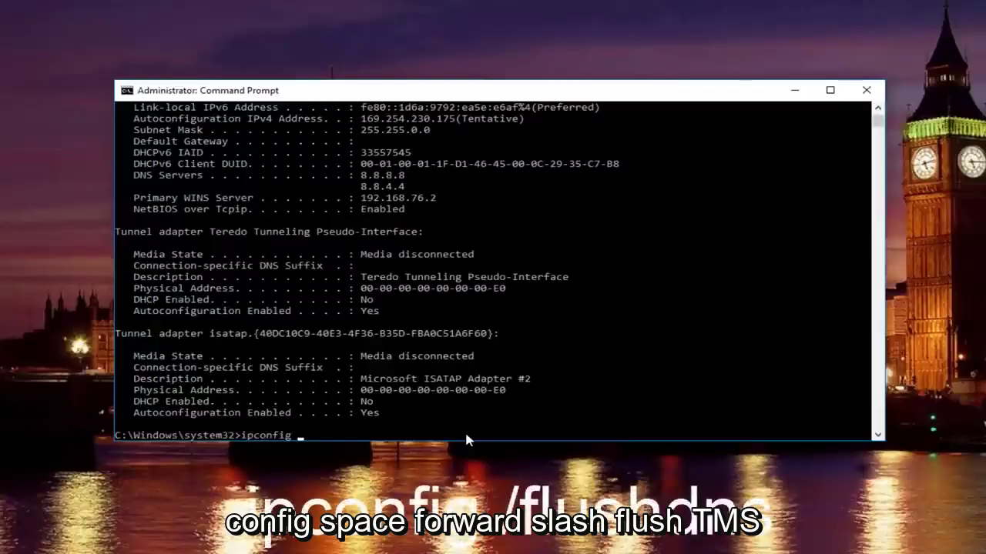
pyautogui.write(' /fl')
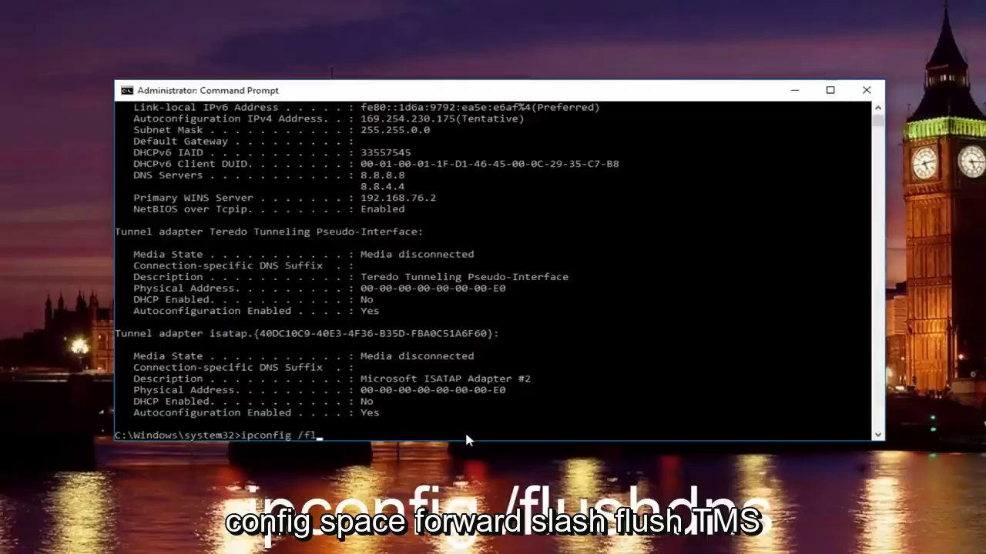
pyautogui.write('ushdns')
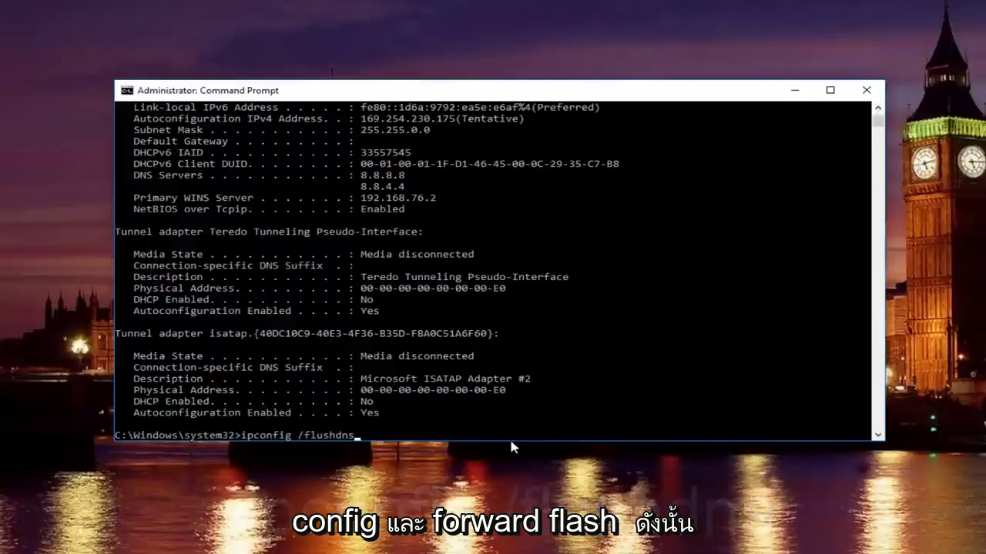
pyautogui.press('Return')
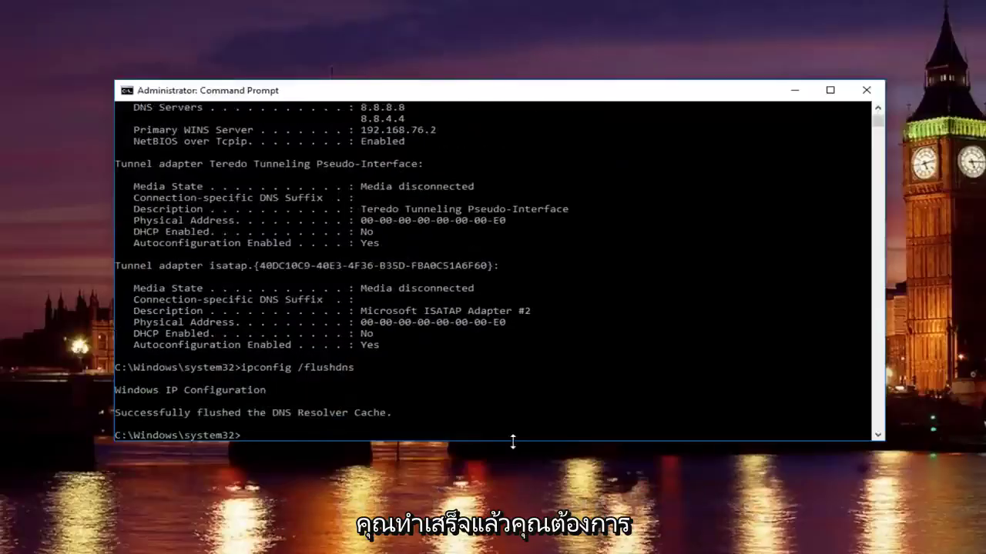
# Step: Request a fresh IP address for the network adapters by running ipconfig /renew
pyautogui.write('ipconfig')
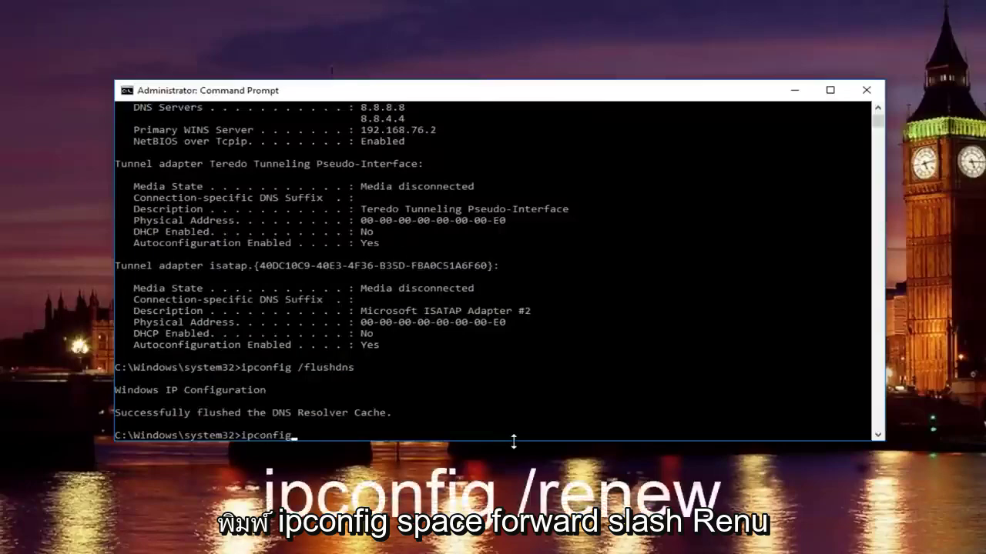
pyautogui.write(' /renew')
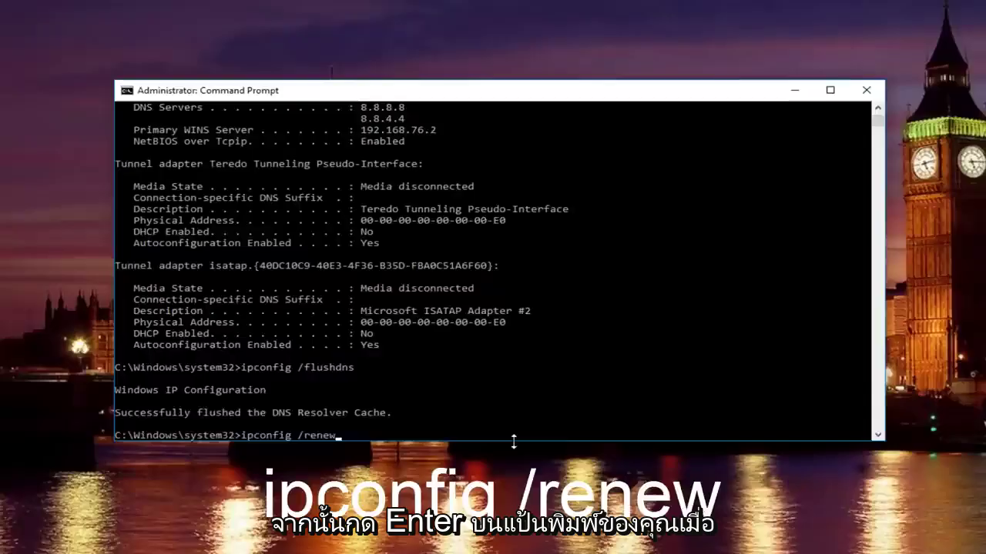
pyautogui.press('Return')
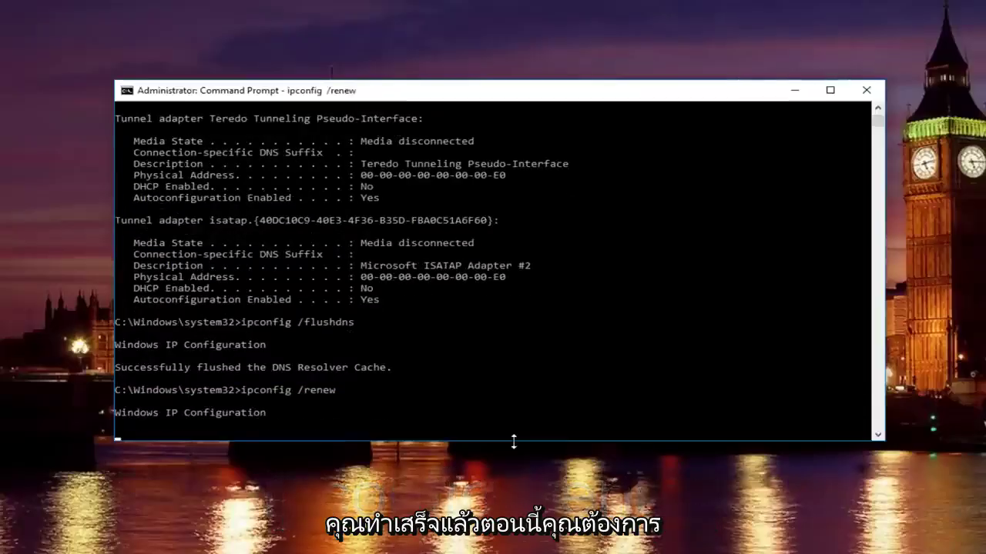
pyautogui.write('ne')
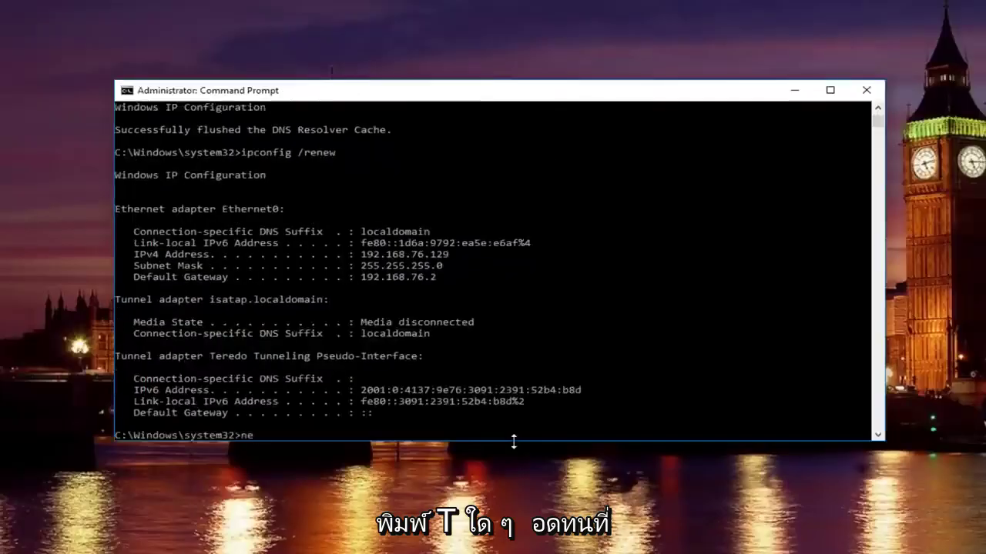
pyautogui.press('BackSpace')
pyautogui.press('BackSpace')
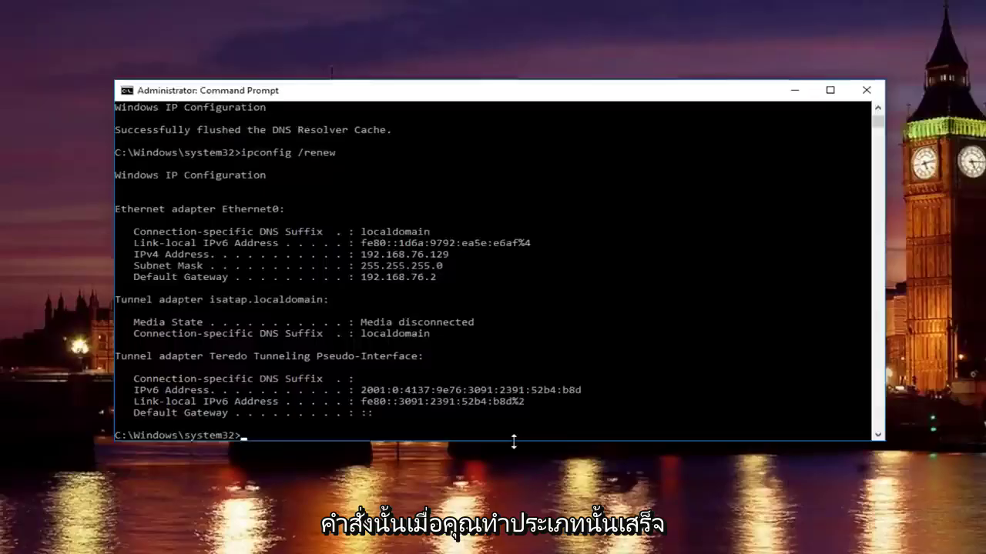
# Step: Run the command netsh int ip set dns at the elevated prompt
pyautogui.write('ne')
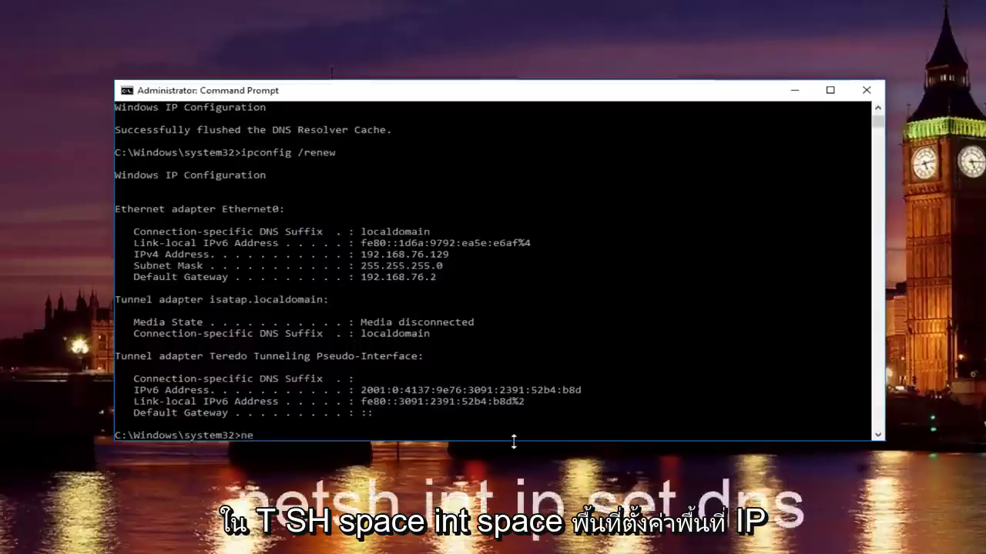
pyautogui.write('tsh')
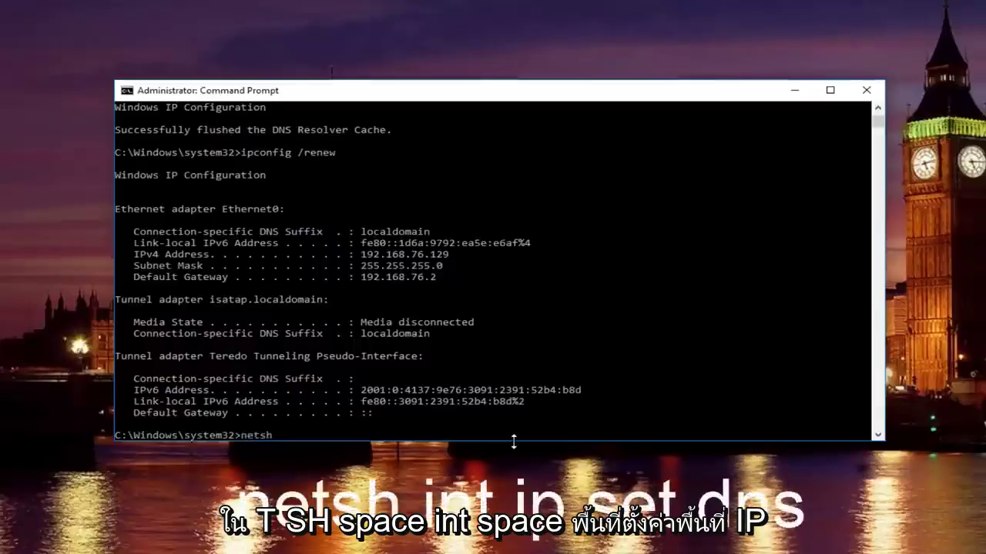
pyautogui.write(' int ip')
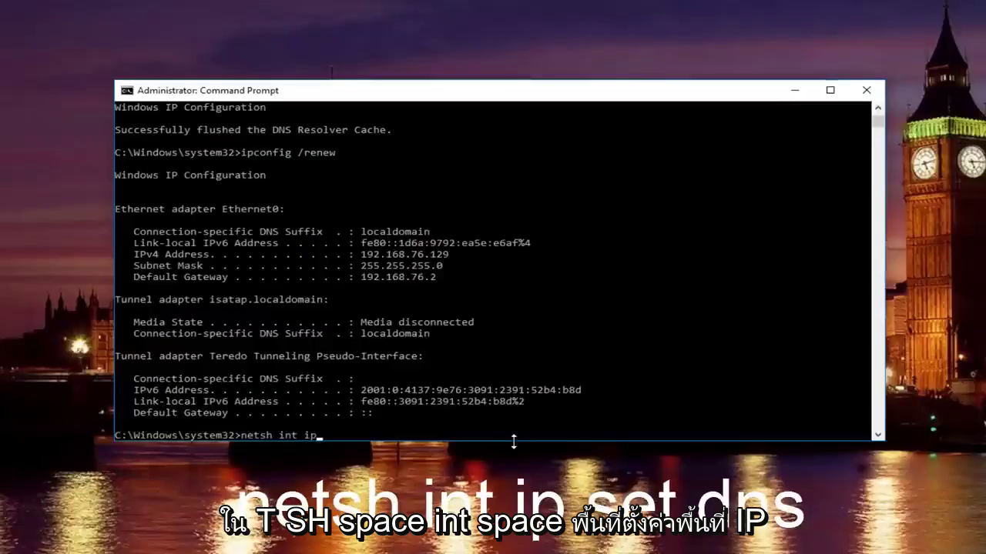
pyautogui.write(' set ')
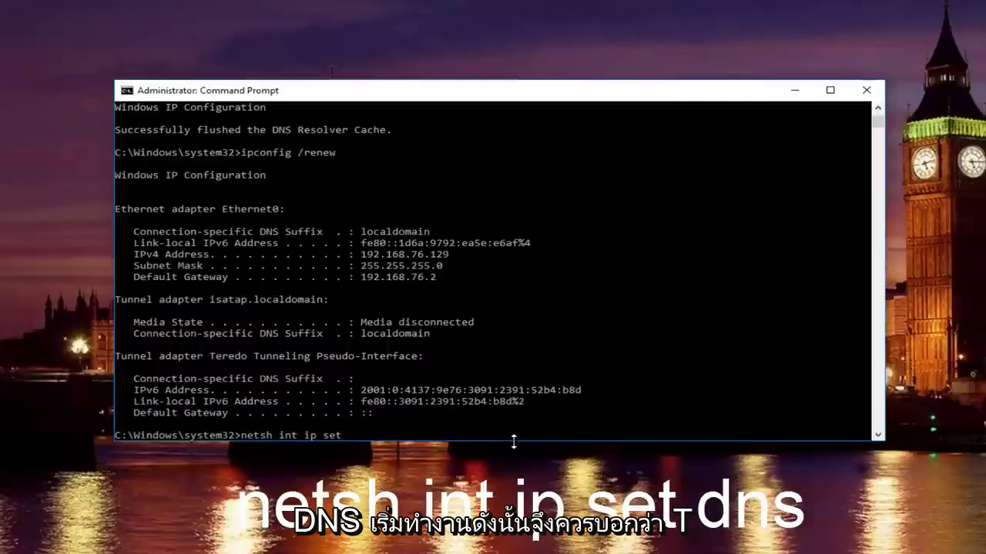
pyautogui.write('dns')
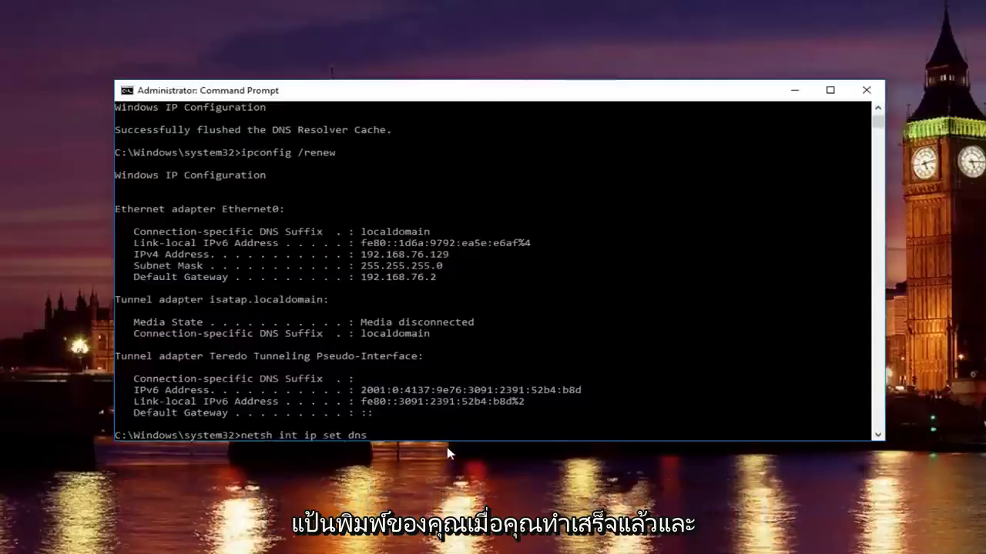
pyautogui.press('Return')
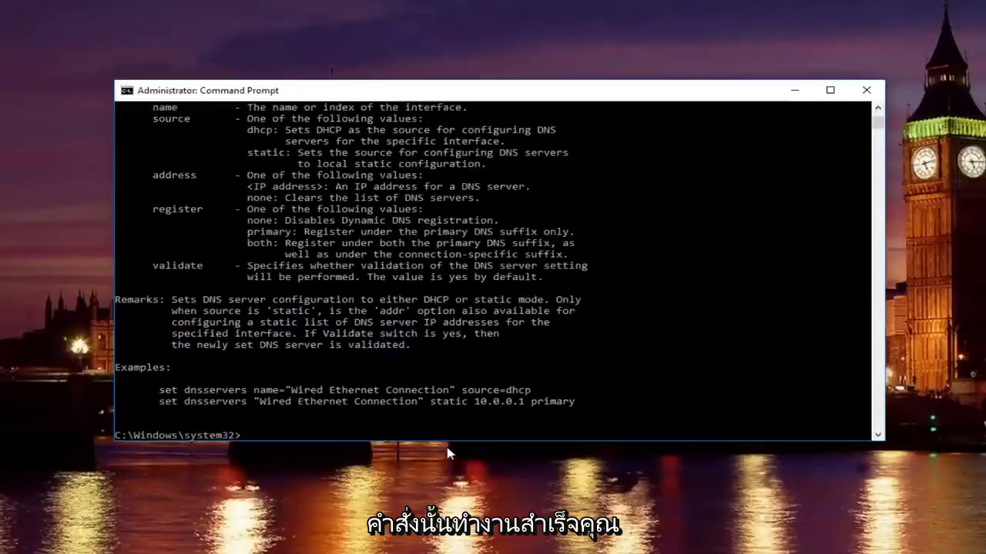
# Step: Reset the Winsock catalog by running netsh winsock reset
pyautogui.write('nets')
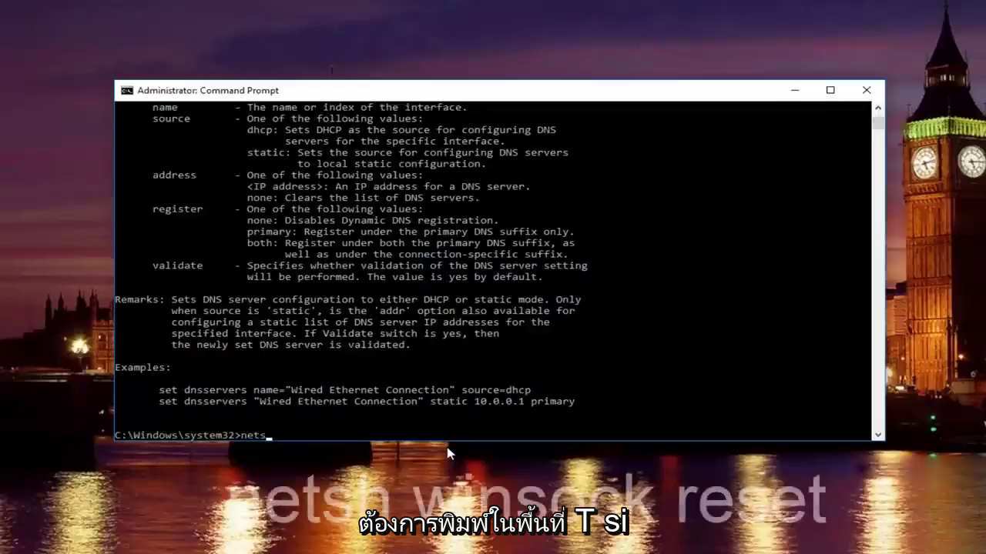
pyautogui.write('h winsoc')
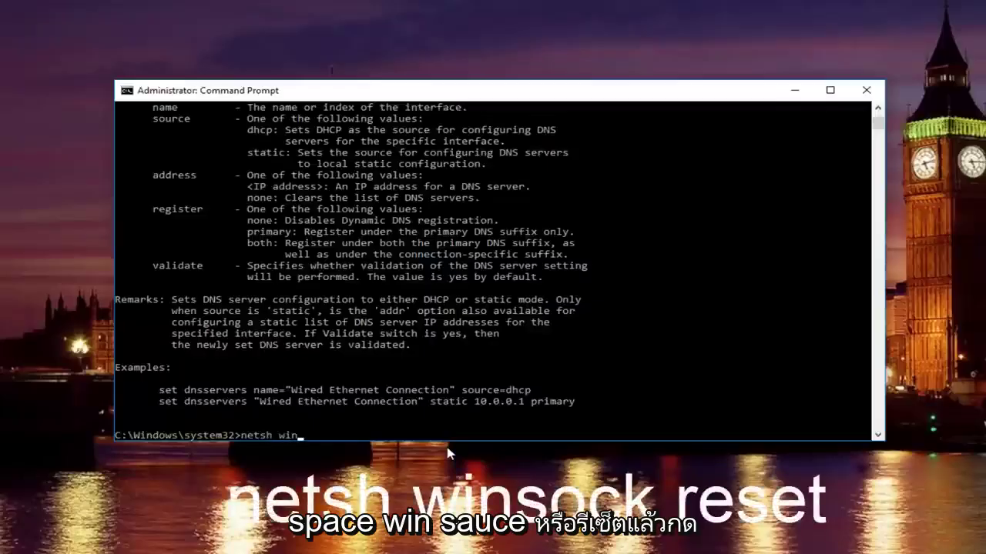
pyautogui.write('k reset')
pyautogui.press('Return')
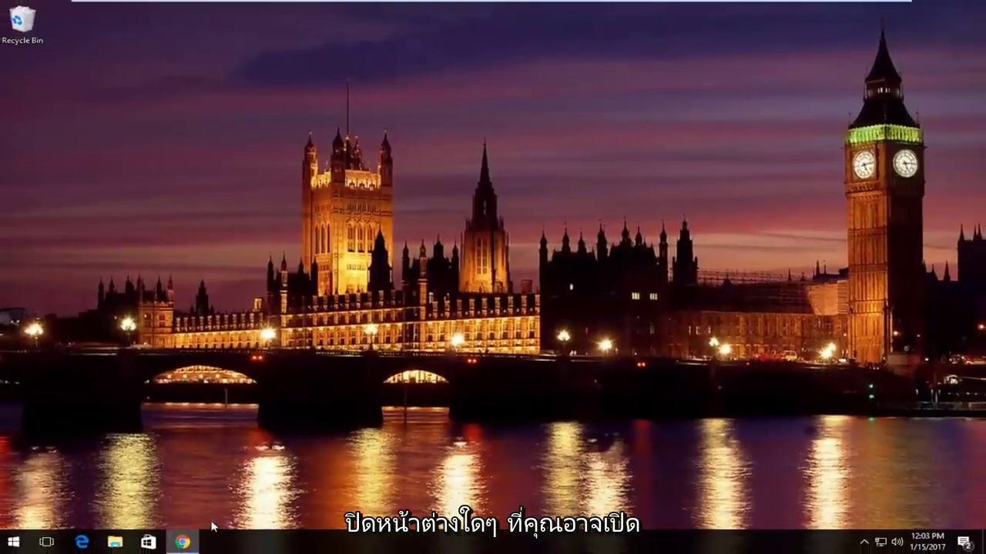
# Step: Close the open Google Chrome window and restart the computer
pyautogui.rightClick(183, 542)
pyautogui.click(154, 514)
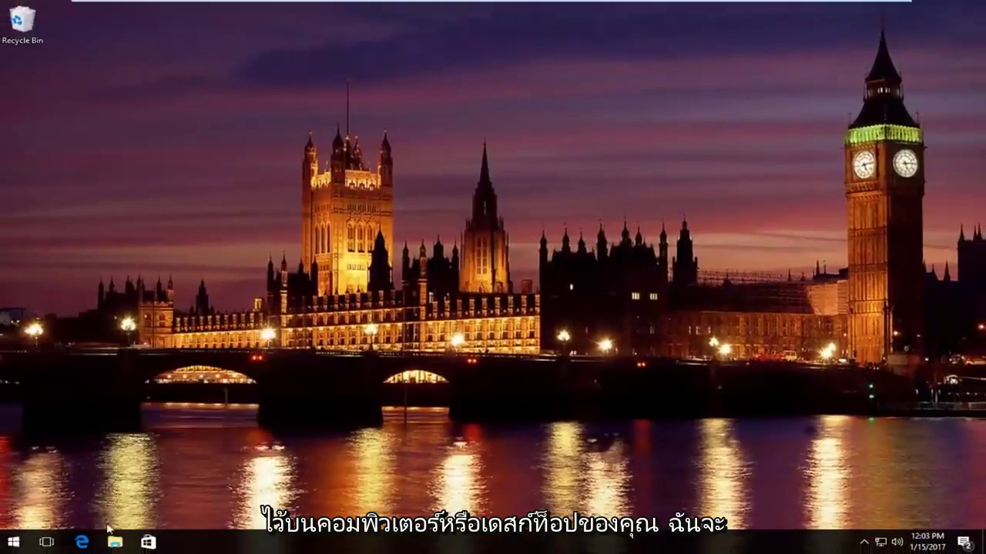
pyautogui.click(13, 542)
pyautogui.click(13, 515)
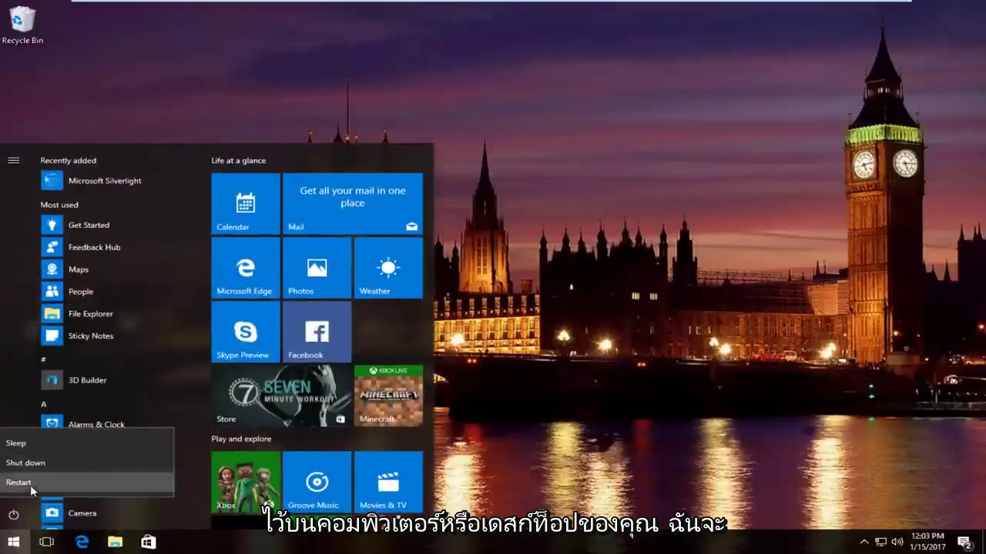
pyautogui.click(91, 479)
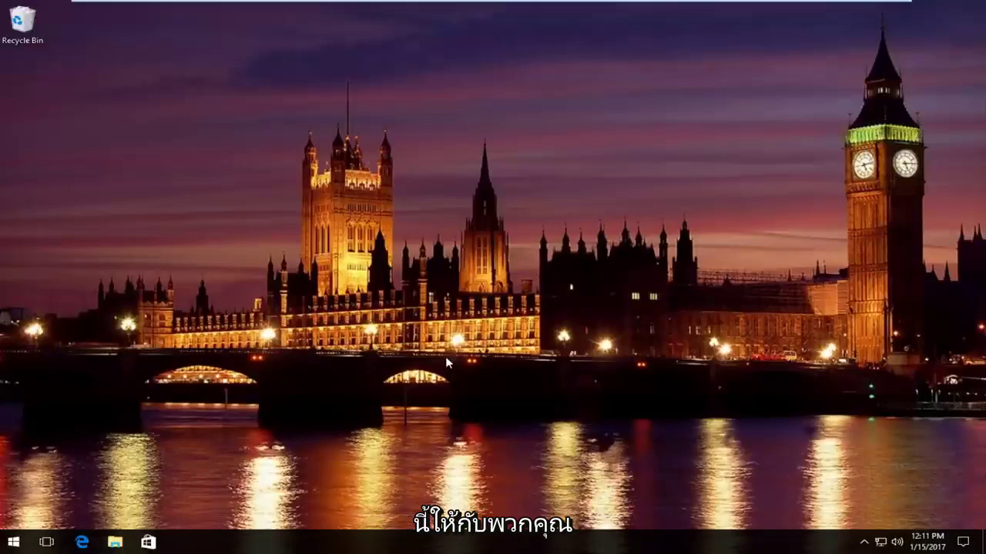
# Step: Search Windows for "network and sharing center" and open the Network and Sharing Center
pyautogui.click(21, 544)
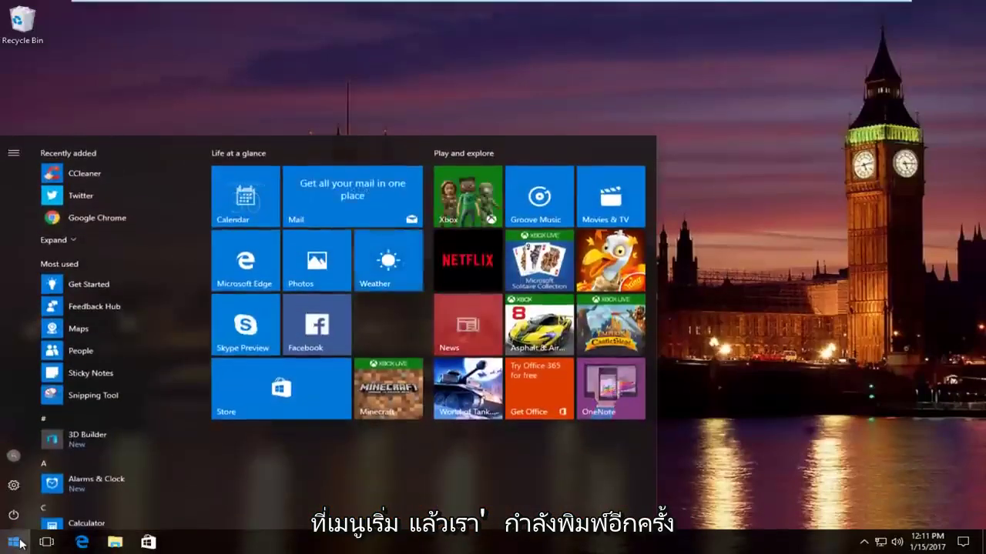
pyautogui.write('network a')
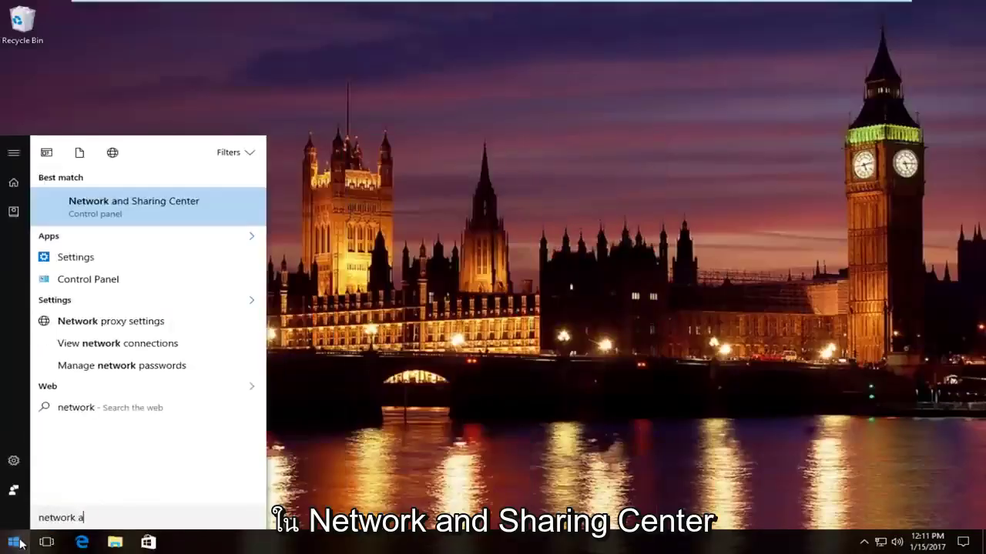
pyautogui.write('nd sharing center')
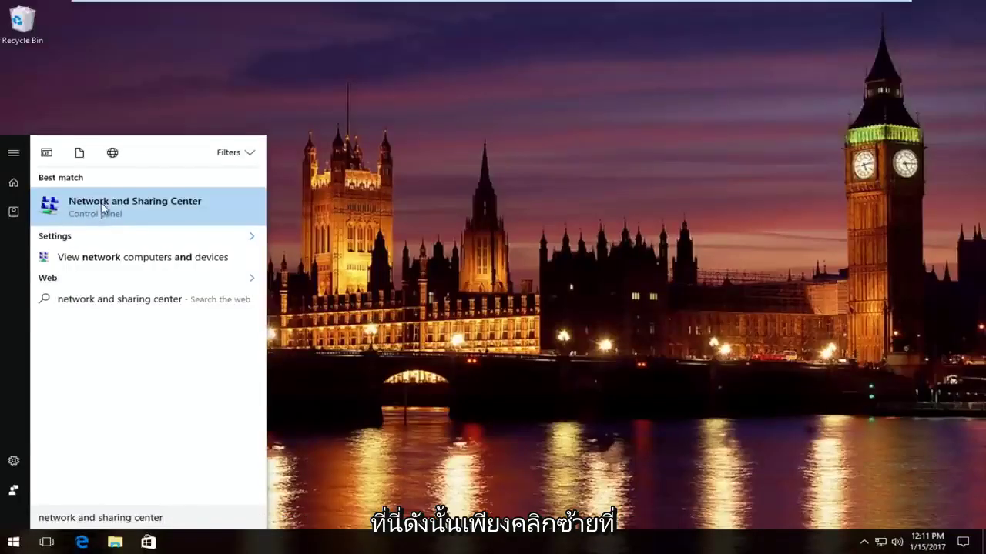
pyautogui.click(101, 206)
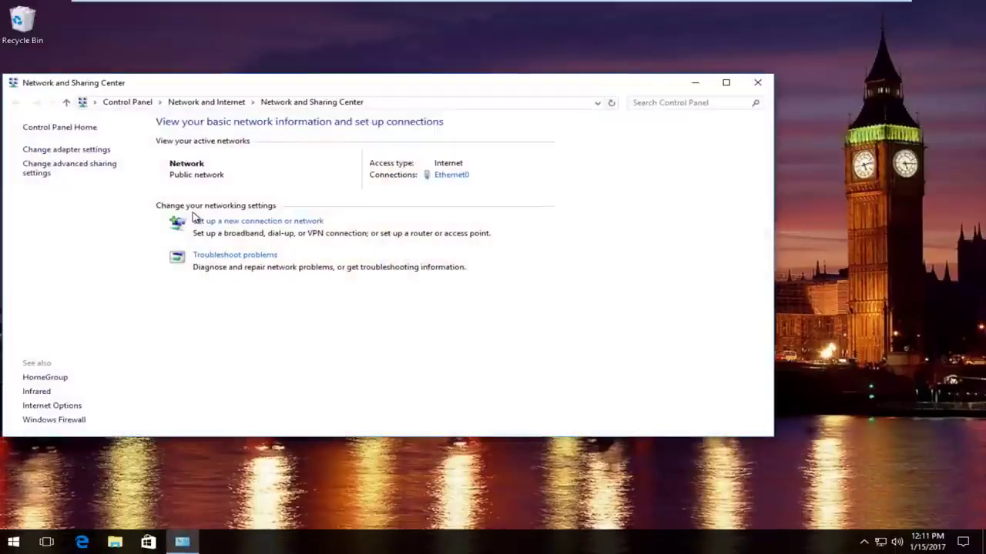
# Step: Open the adapter settings to show the available network connections, repositioning the windows for a clear view
pyautogui.moveTo(339, 88); pyautogui.dragTo(429, 89)
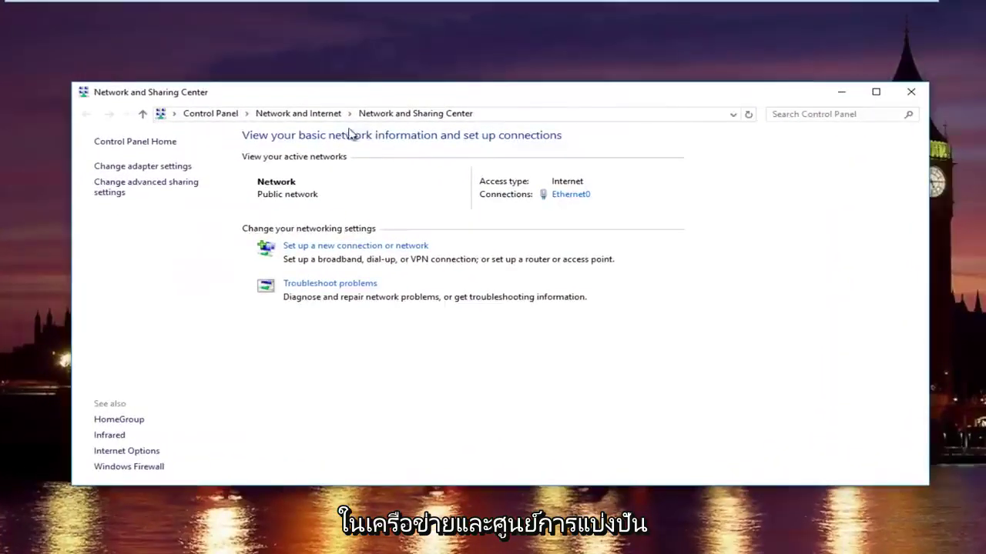
pyautogui.click(146, 167)
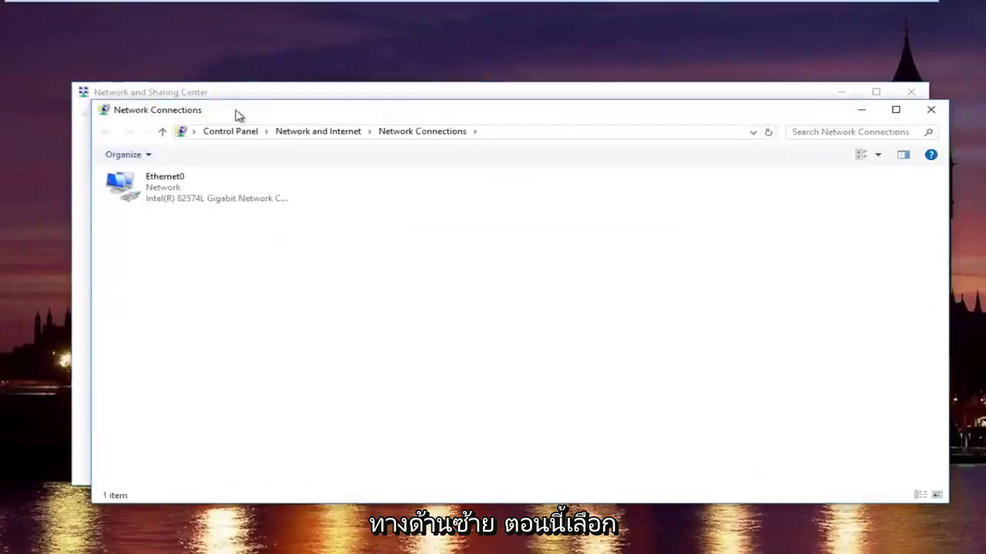
pyautogui.moveTo(235, 113); pyautogui.dragTo(223, 97)
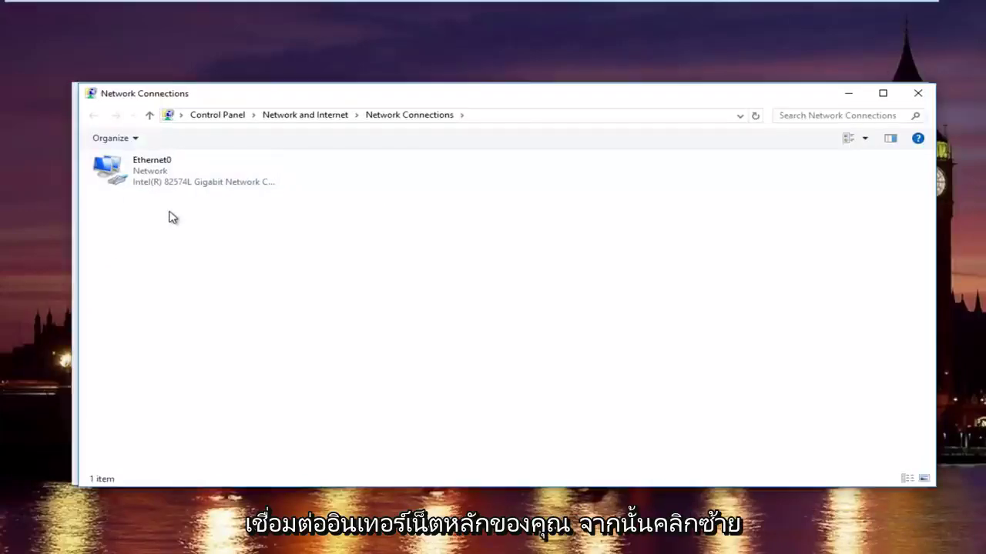
# Step: Open the Internet Protocol Version 4 (TCP/IPv4) properties of the Ethernet0 connection
pyautogui.rightClick(159, 185)
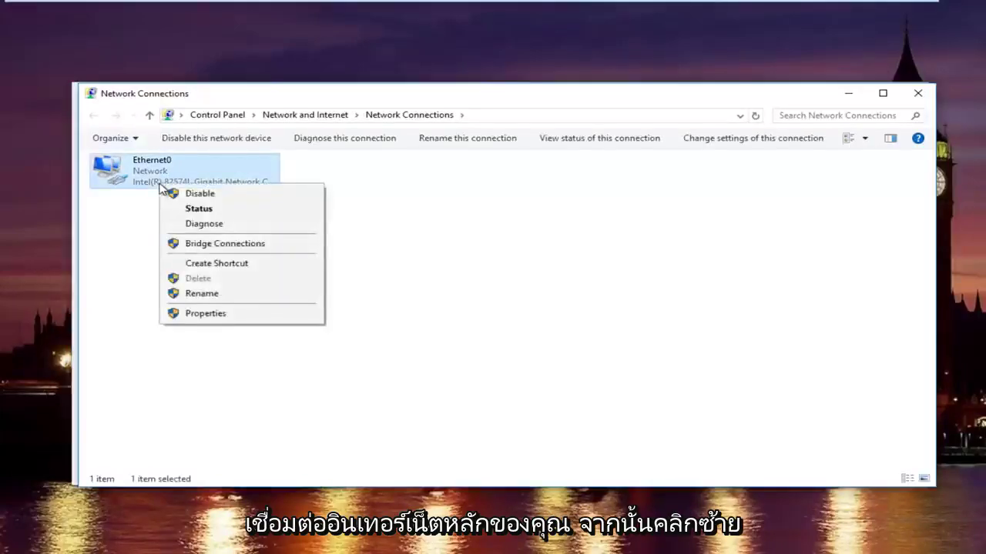
pyautogui.click(207, 315)
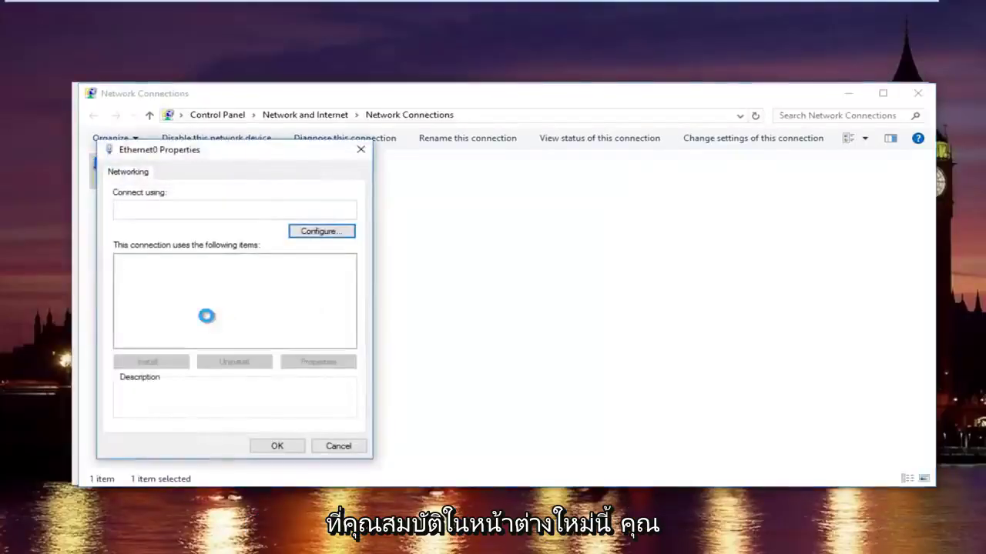
pyautogui.moveTo(218, 155); pyautogui.dragTo(402, 139)
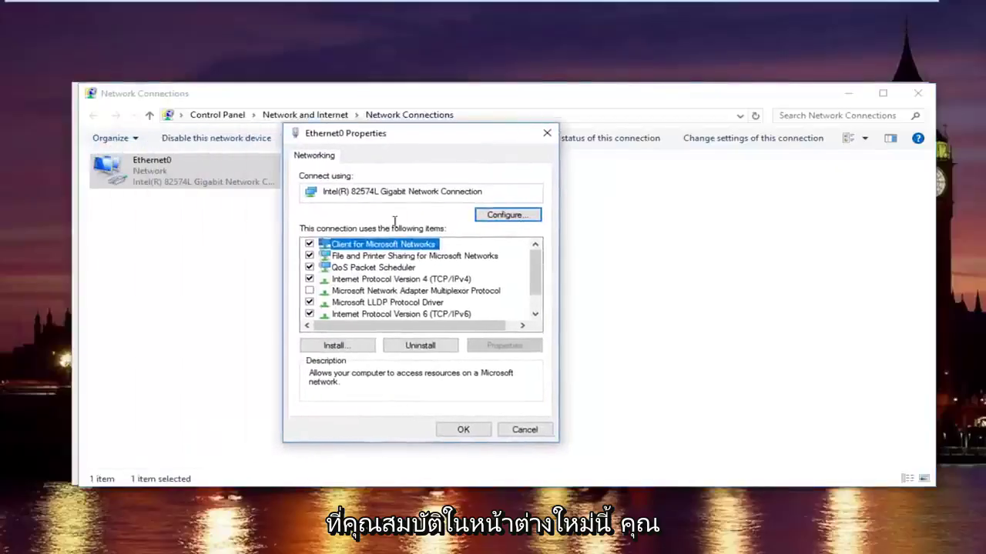
pyautogui.click(362, 282)
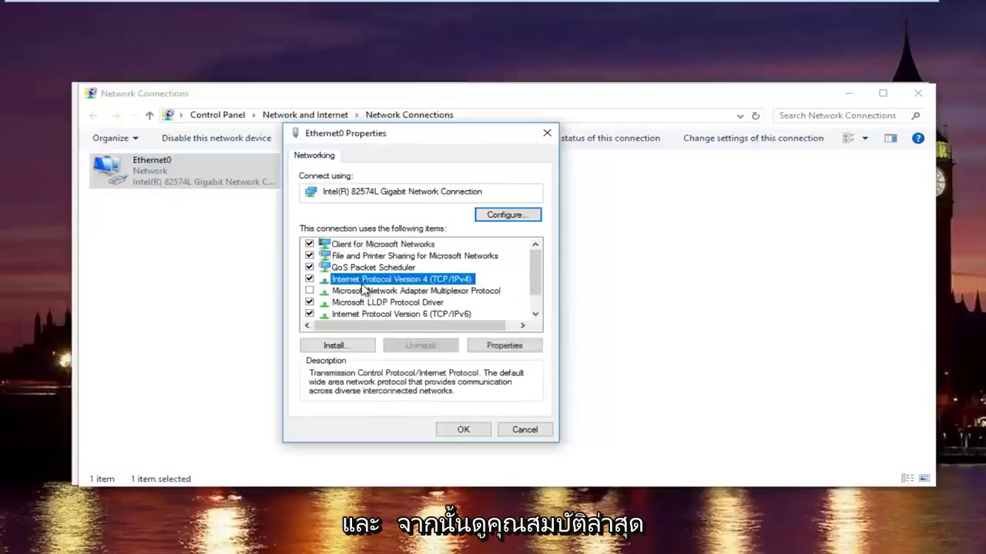
pyautogui.click(497, 350)
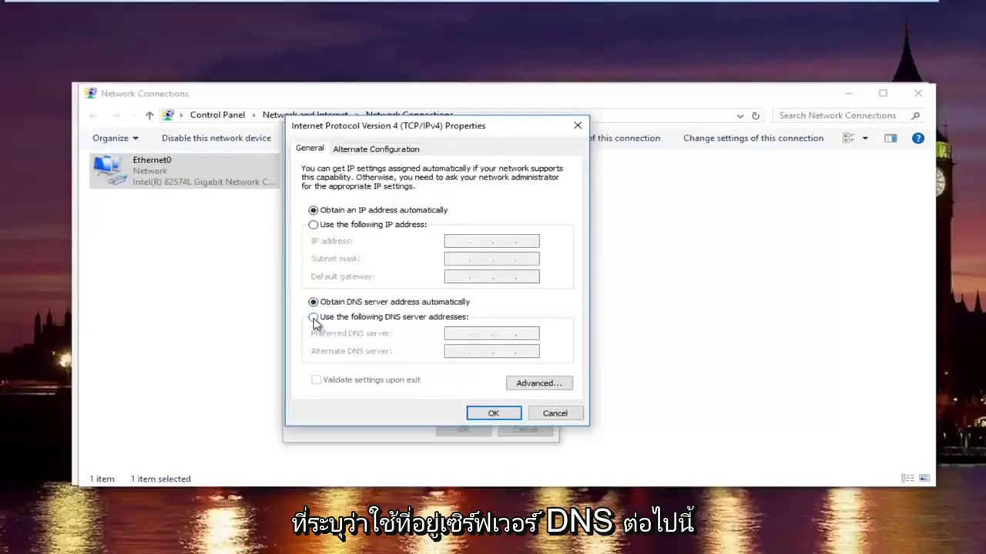
# Step: Set the preferred DNS server to 8.8.8.8 and the alternate to 8.8.4.4, accept the settings and close the Ethernet0 properties
pyautogui.click(314, 318)
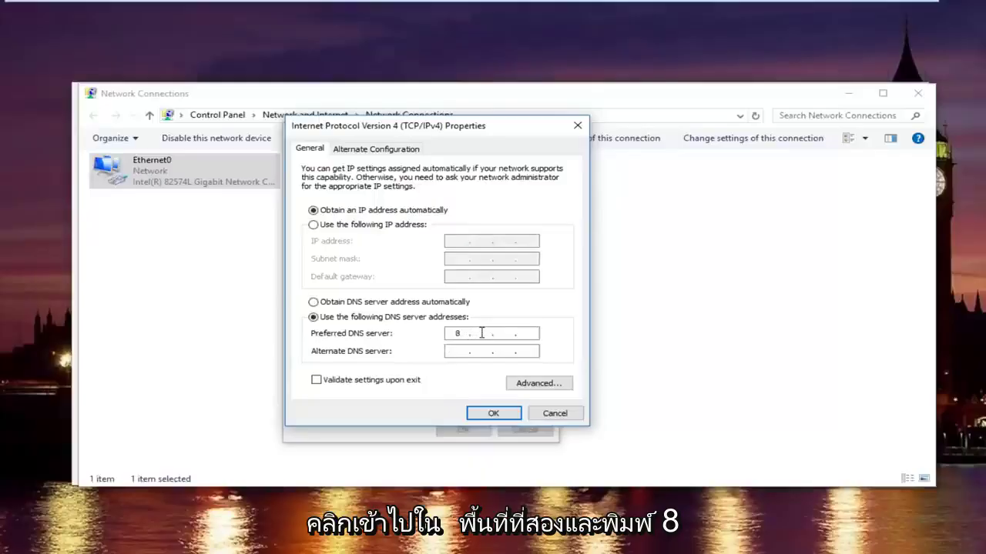
pyautogui.write('8')
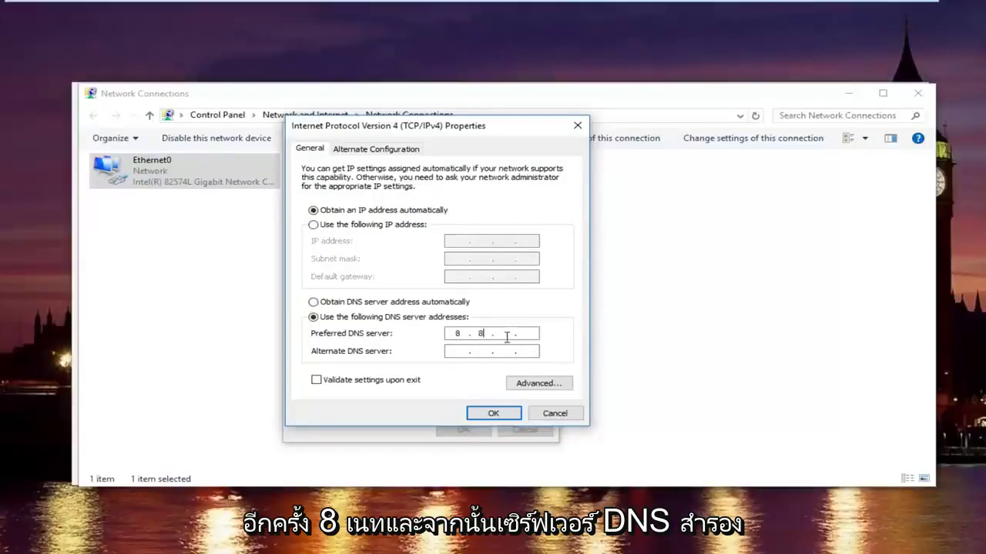
pyautogui.write('.8.8')
pyautogui.click(460, 353)
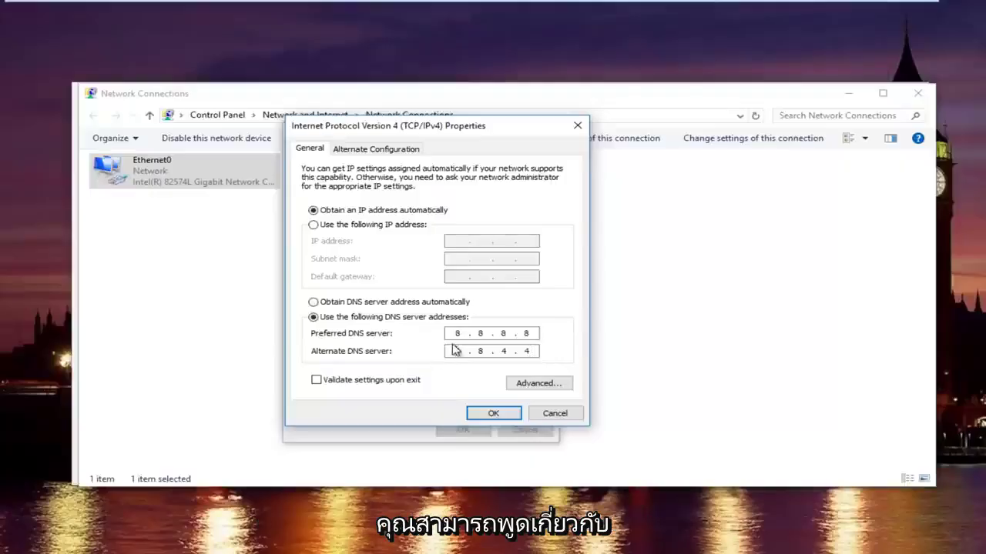
pyautogui.write('83')
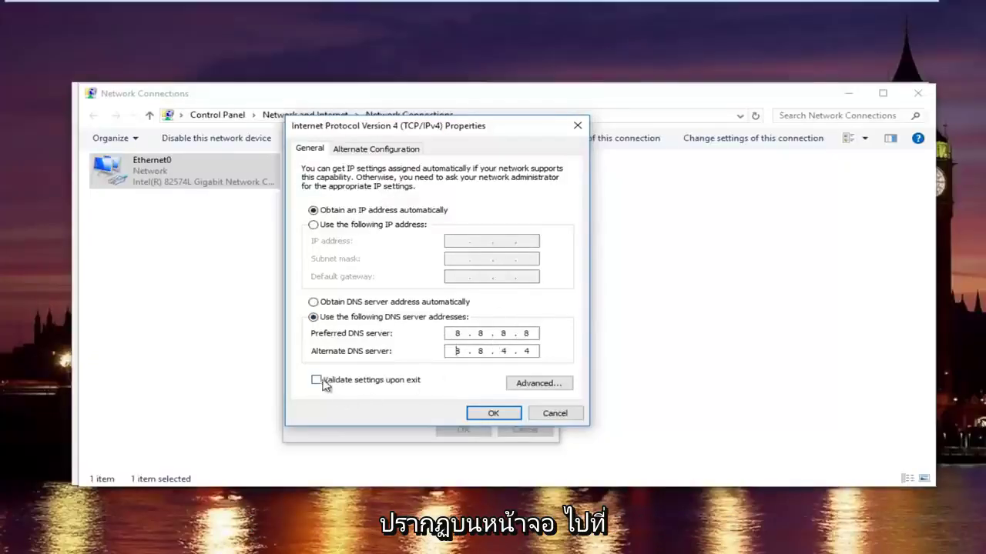
pyautogui.click(491, 415)
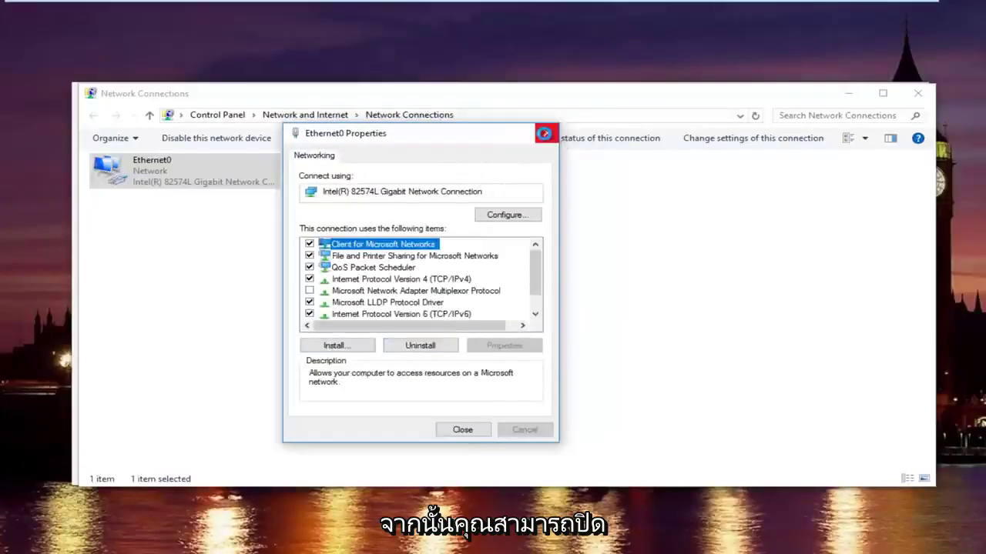
pyautogui.click(547, 134)
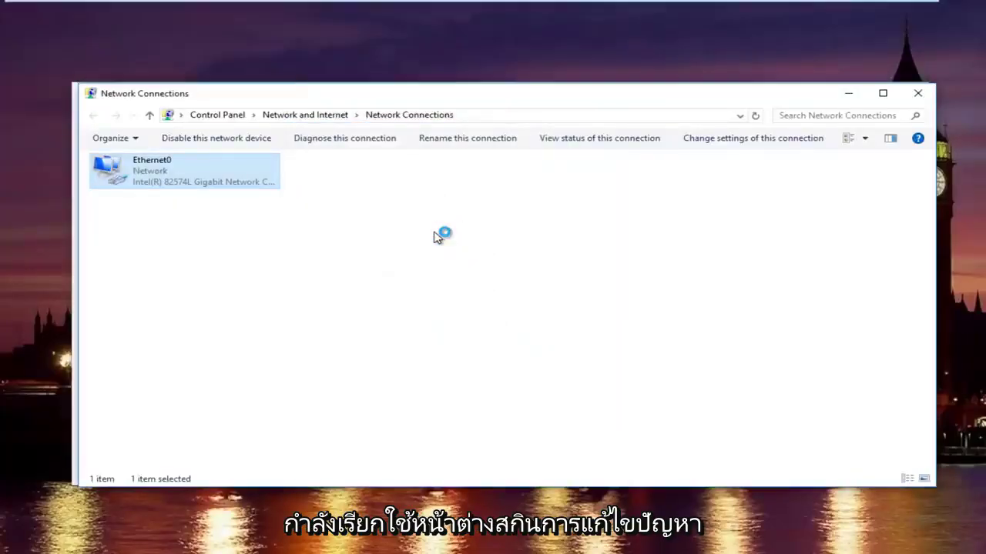
# Step: Run Windows Network Diagnostics on the Ethernet0 connection
pyautogui.click(208, 551)
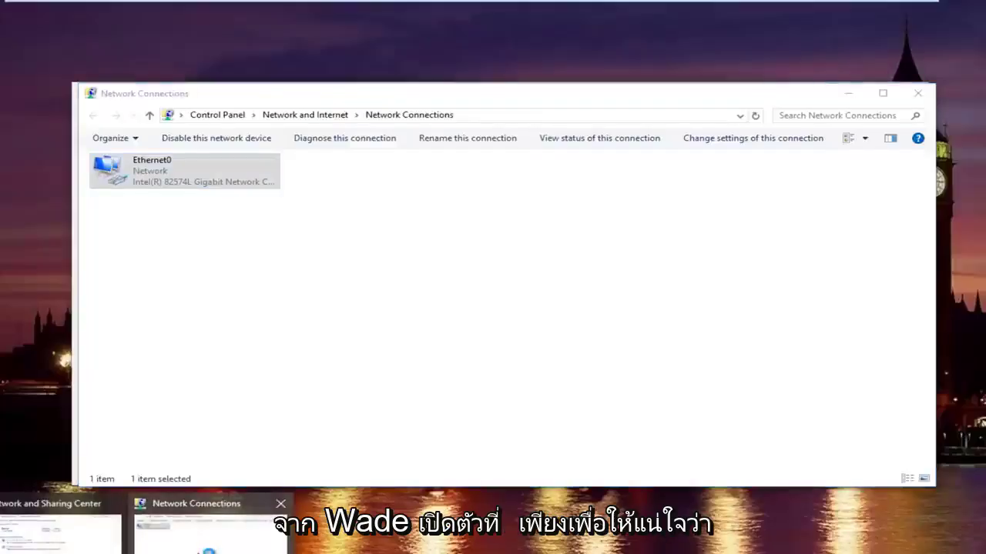
pyautogui.click(208, 543)
pyautogui.click(344, 138)
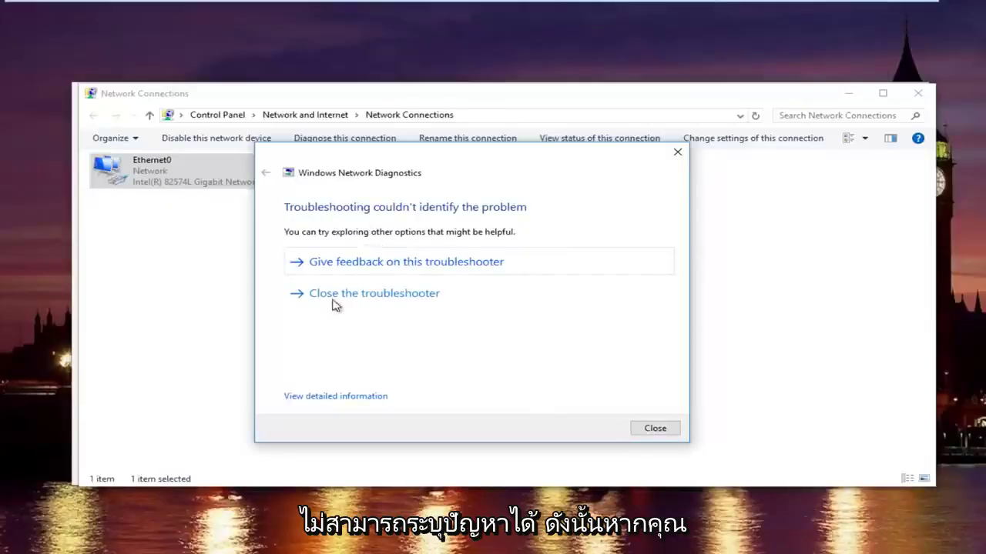
# Step: Review the detection details in the troubleshooting report, and close the troubleshooter and the Network Connections window
pyautogui.click(336, 398)
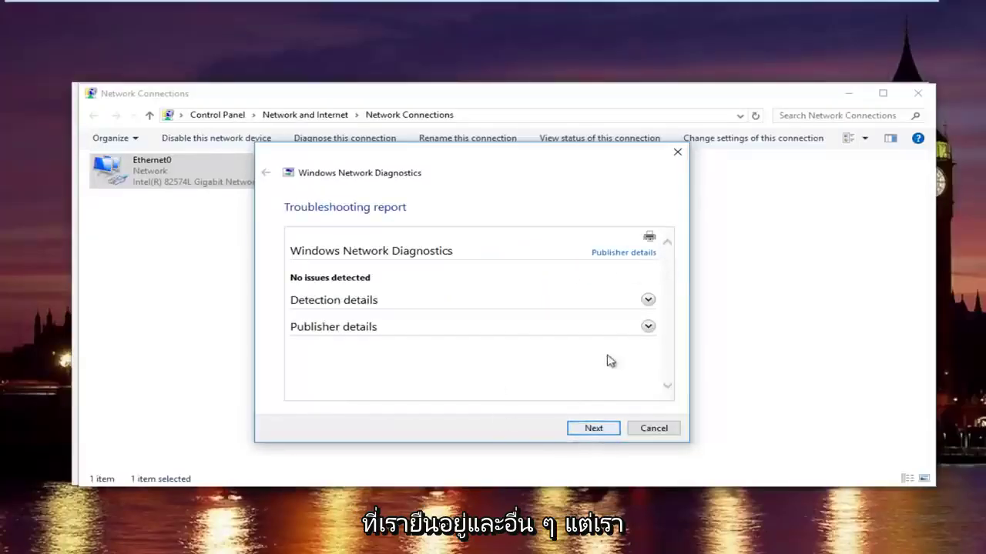
pyautogui.click(647, 300)
pyautogui.scroll(-2, 632, 334)
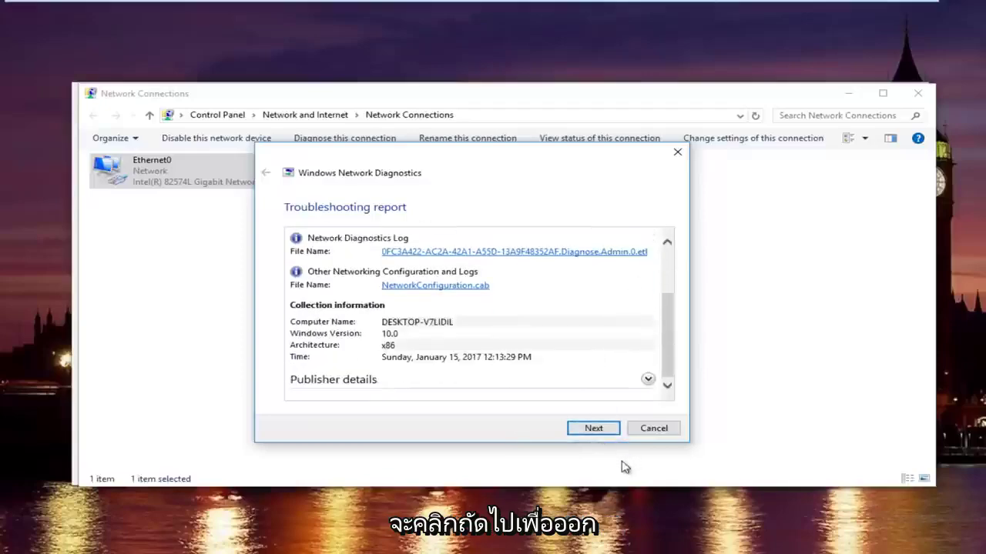
pyautogui.click(594, 428)
pyautogui.click(653, 428)
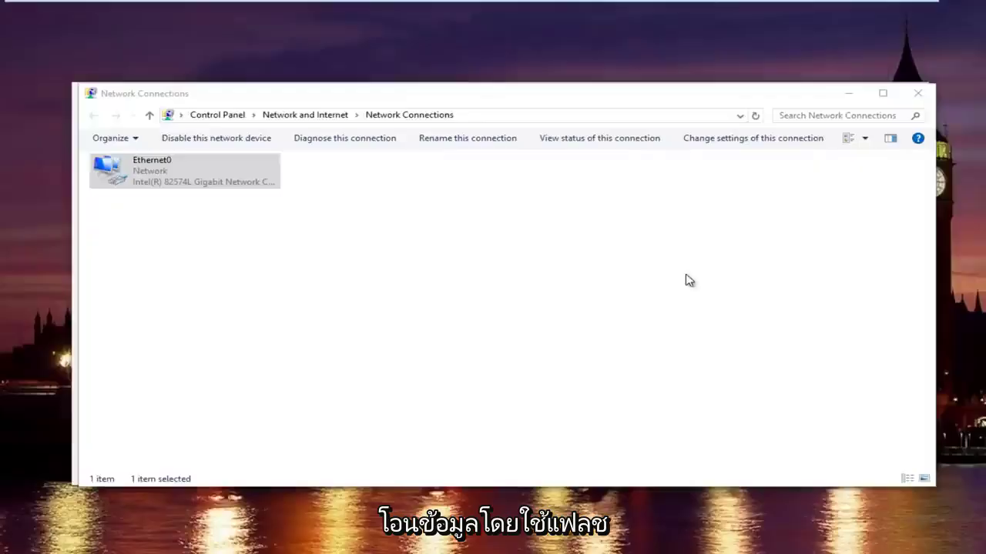
pyautogui.click(916, 95)
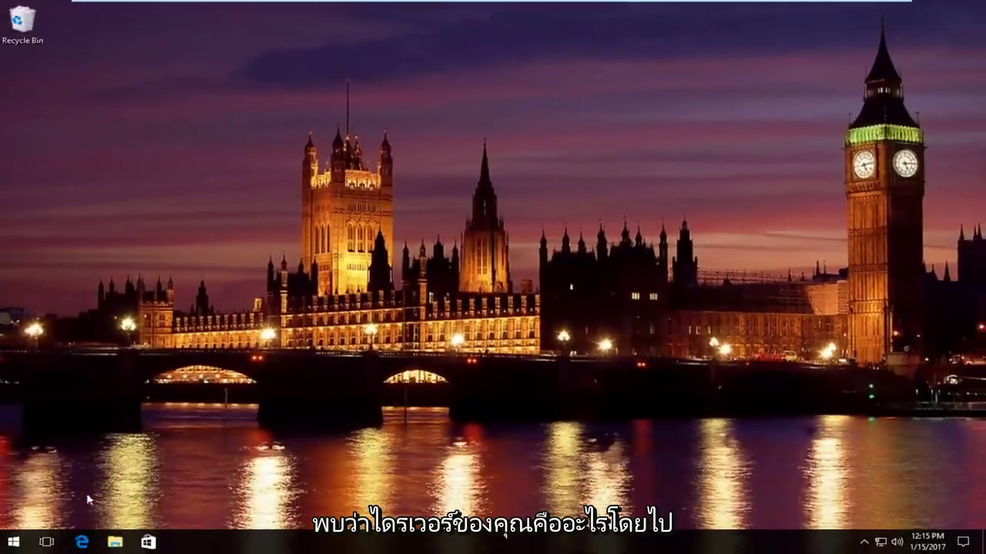
# Step: Search Windows for "device manager", open Device Manager and close its duplicate windows
pyautogui.click(11, 543)
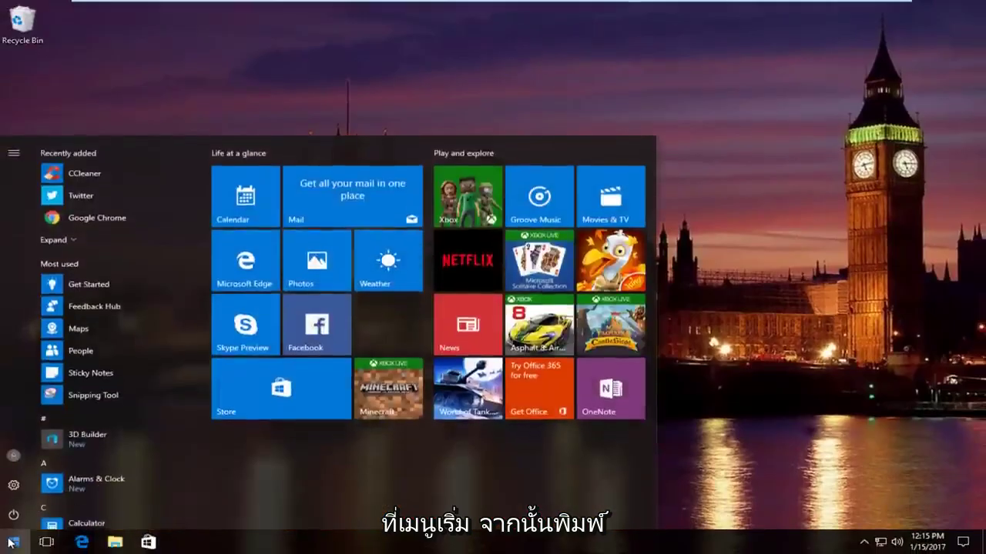
pyautogui.write('de')
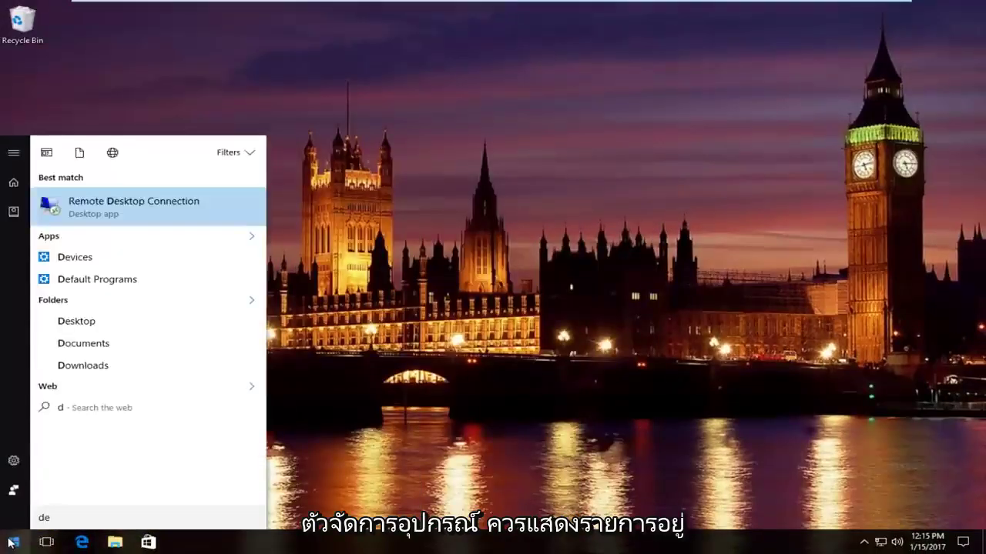
pyautogui.write('vice')
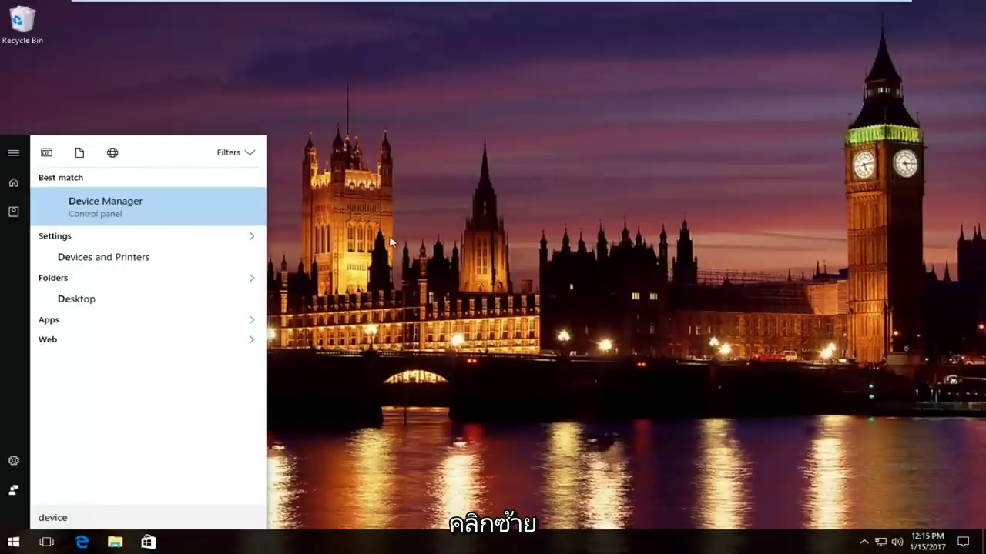
pyautogui.write('manager')
pyautogui.click(114, 205)
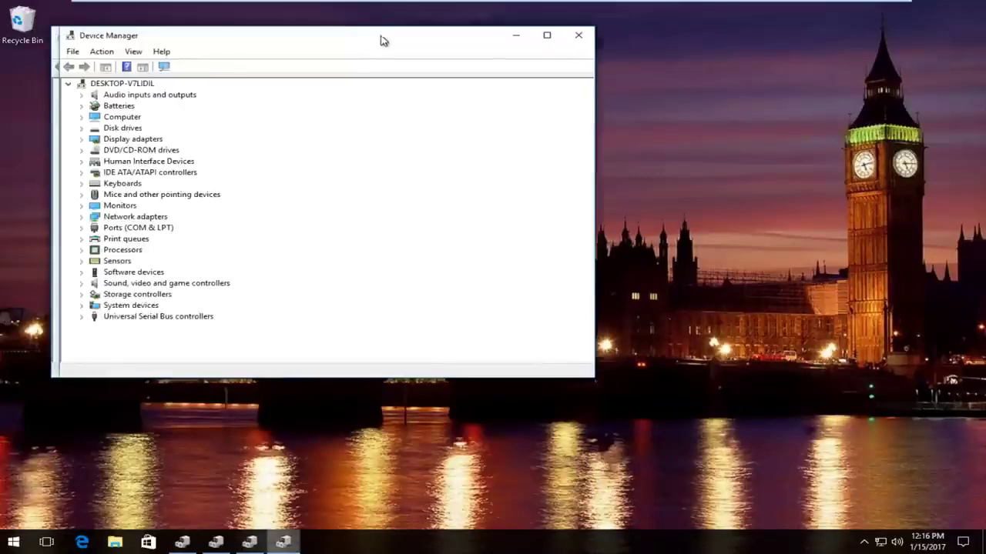
pyautogui.click(573, 35)
pyautogui.click(573, 35)
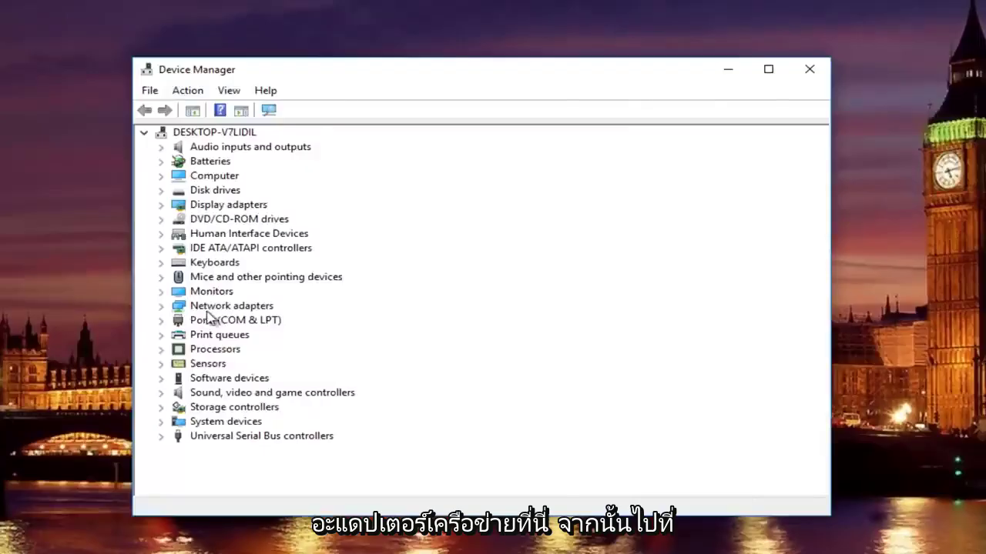
# Step: Start a driver update for the Intel(R) 82574L Gigabit Network Connection adapter, choosing to browse the computer for driver software
pyautogui.click(161, 307)
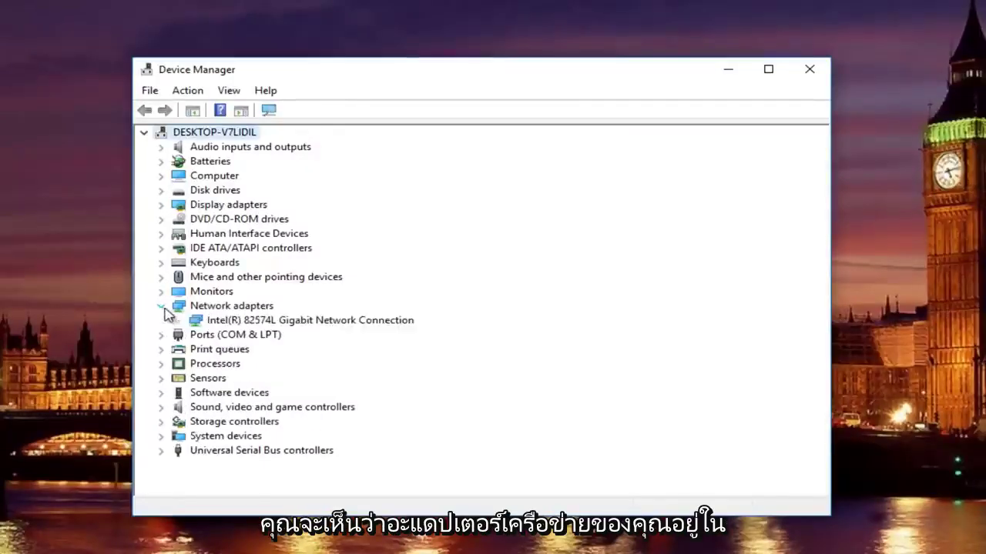
pyautogui.click(235, 322)
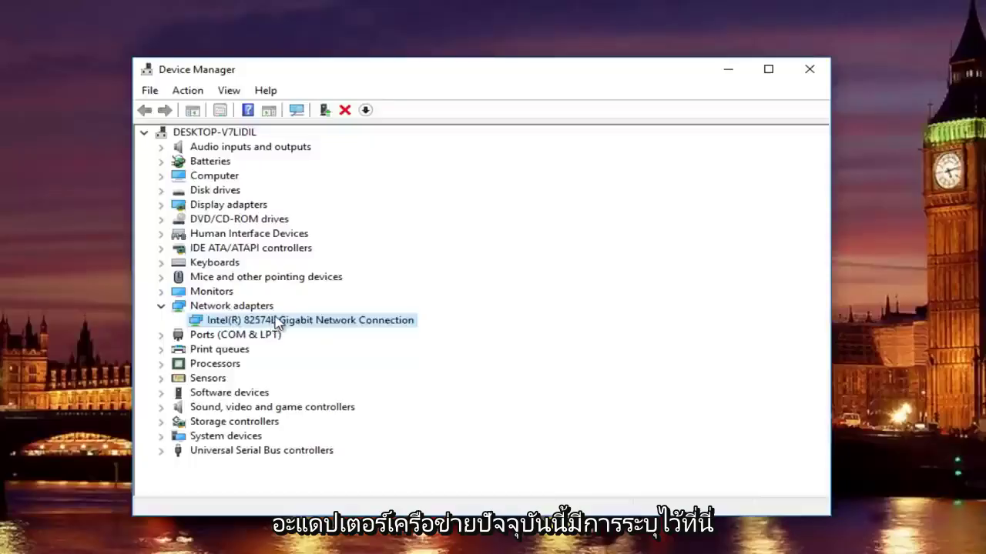
pyautogui.rightClick(277, 323)
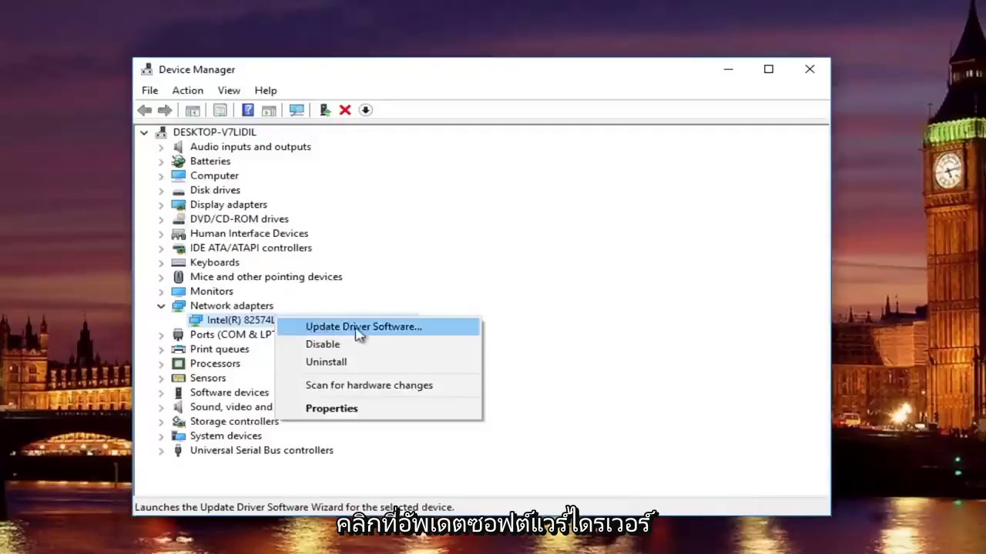
pyautogui.click(331, 327)
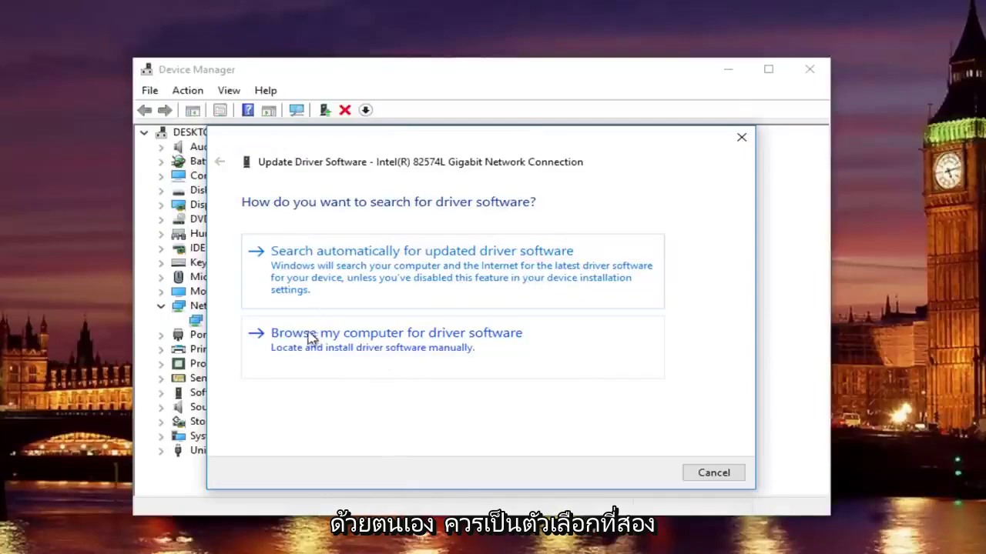
pyautogui.click(352, 335)
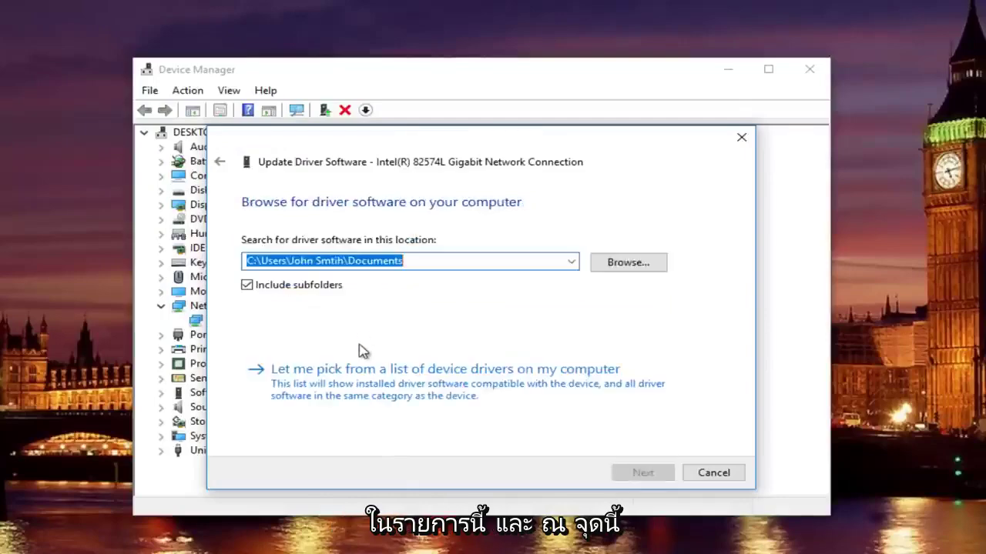
# Step: Look through the folder locations available for the driver software, and close the driver update wizard without installing anything
pyautogui.click(628, 263)
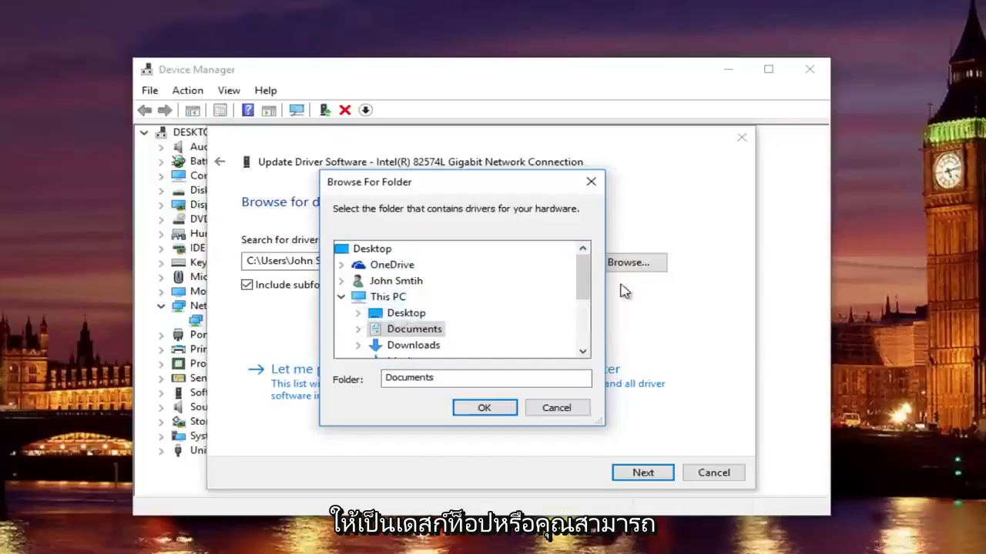
pyautogui.moveTo(590, 280); pyautogui.dragTo(574, 344)
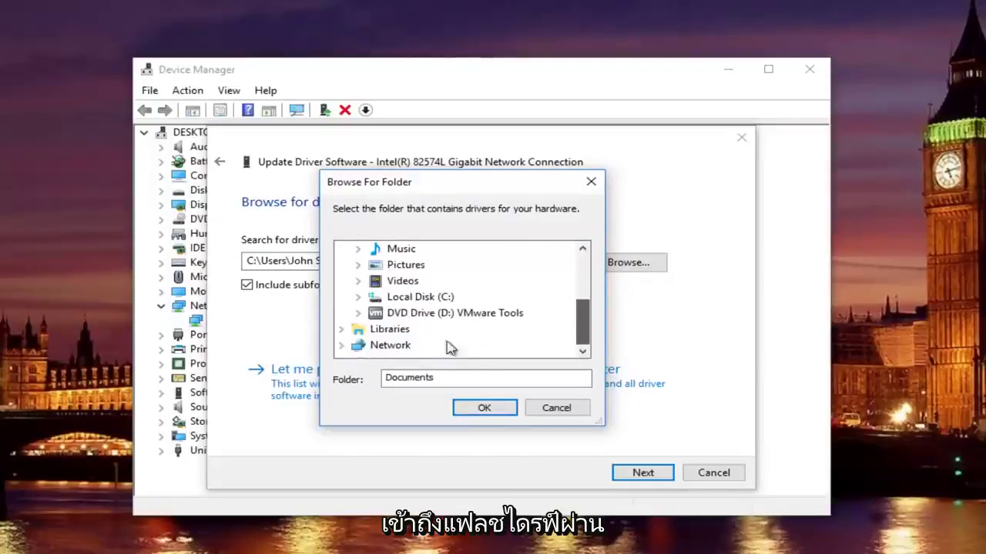
pyautogui.scroll(1, 582, 274)
pyautogui.scroll(2, 582, 274)
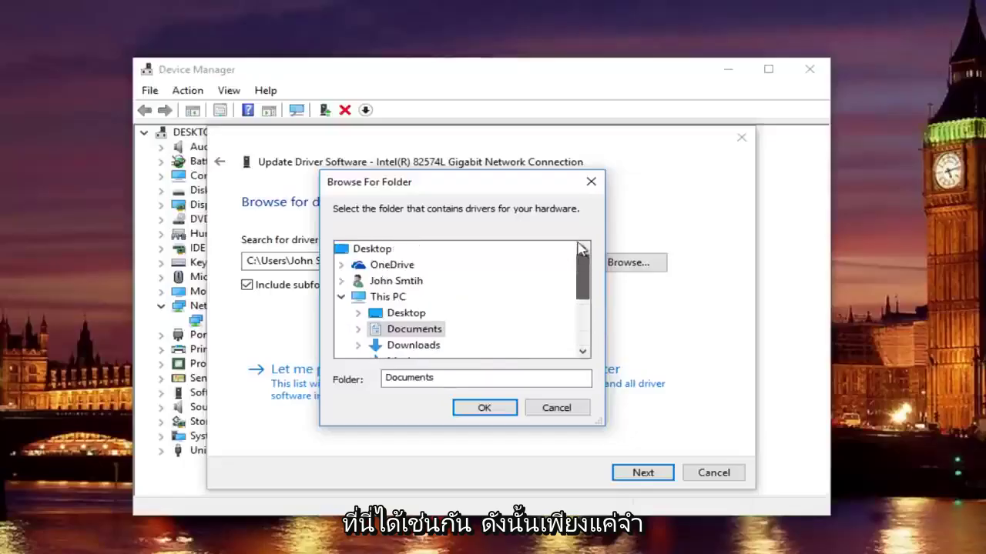
pyautogui.click(590, 183)
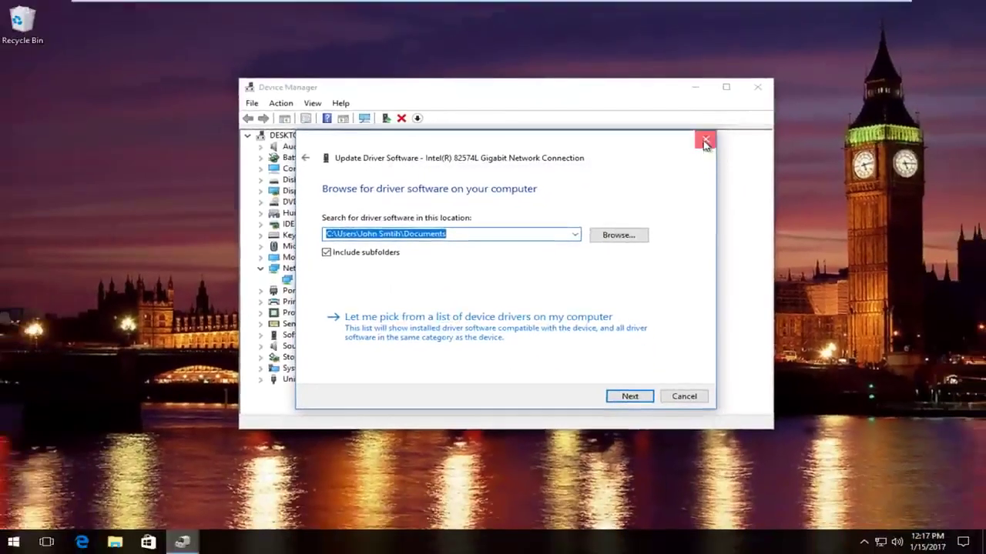
pyautogui.click(741, 140)
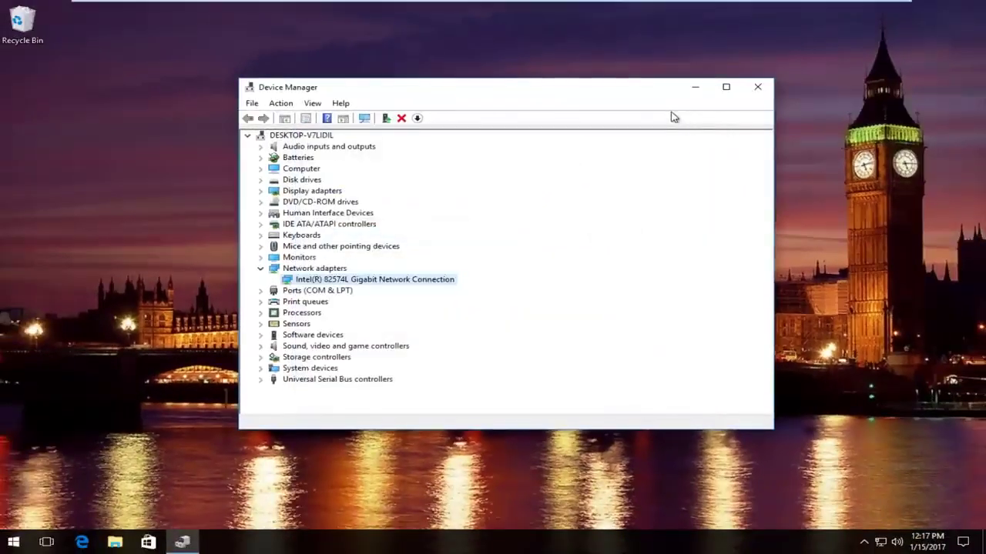